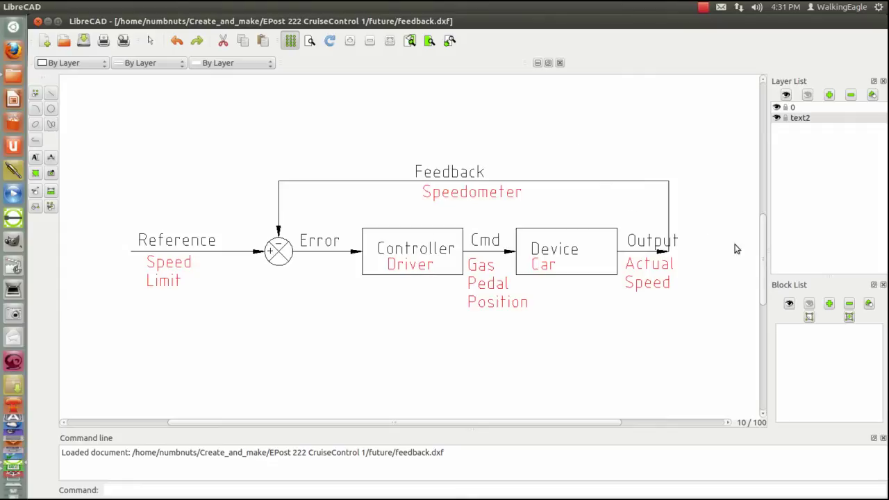
# - Scroll the LibreCAD drawing from the feedback diagram to the Prop. Gain and 100% limit detail
pyautogui.moveTo(764, 297); pyautogui.dragTo(766, 204)
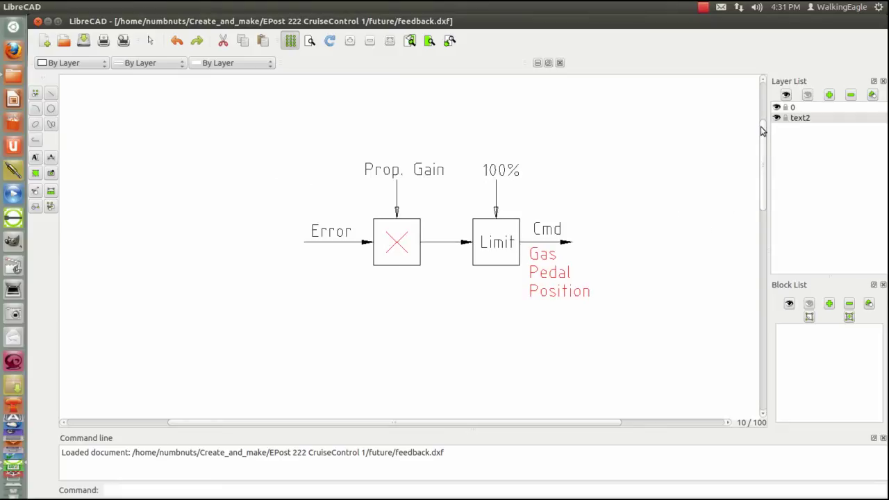
pyautogui.moveTo(760, 132); pyautogui.dragTo(759, 214)
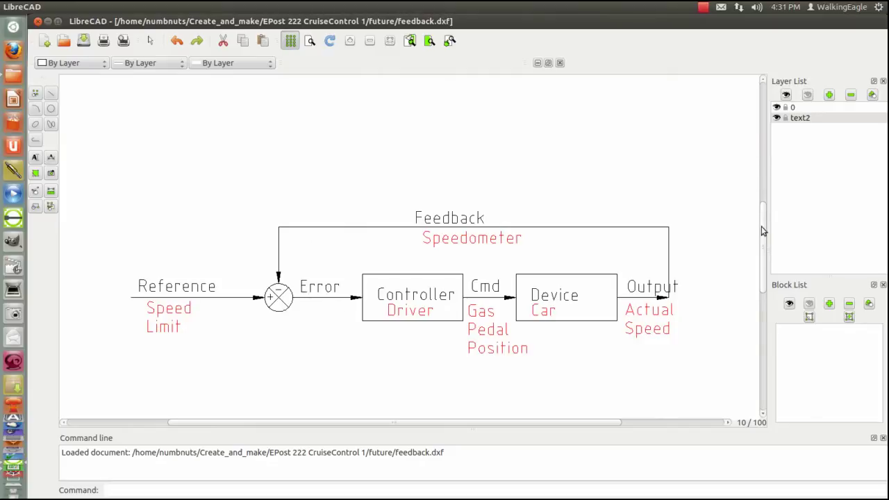
pyautogui.moveTo(762, 229); pyautogui.dragTo(763, 161)
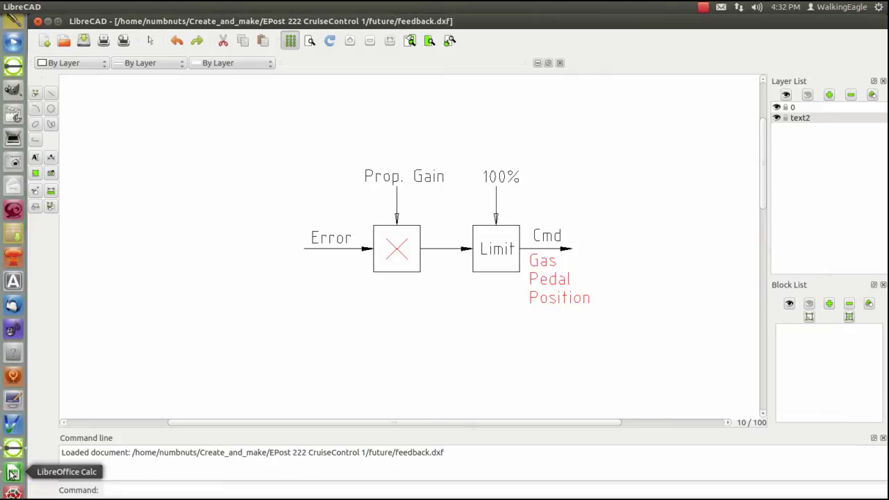
pyautogui.click(12, 473)
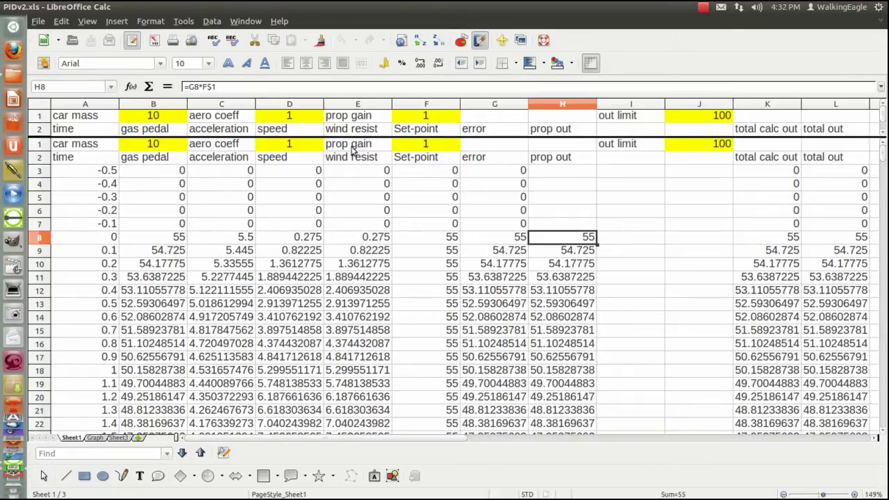
pyautogui.click(151, 238)
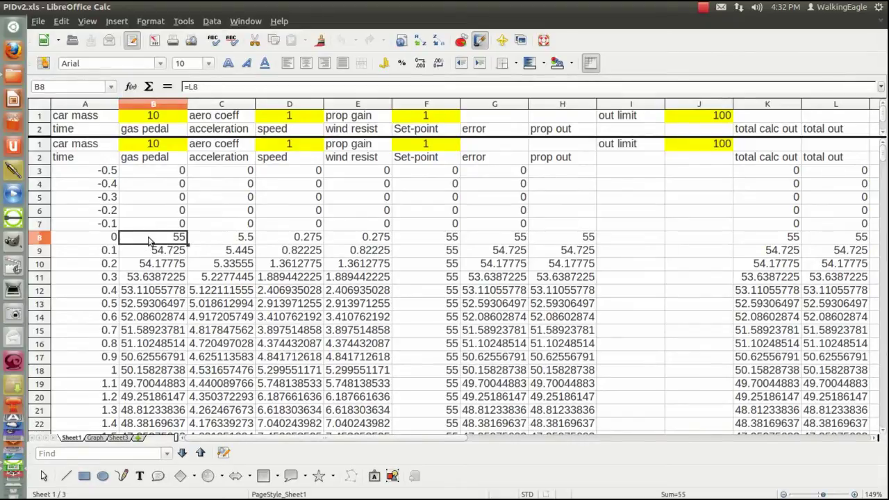
pyautogui.click(578, 240)
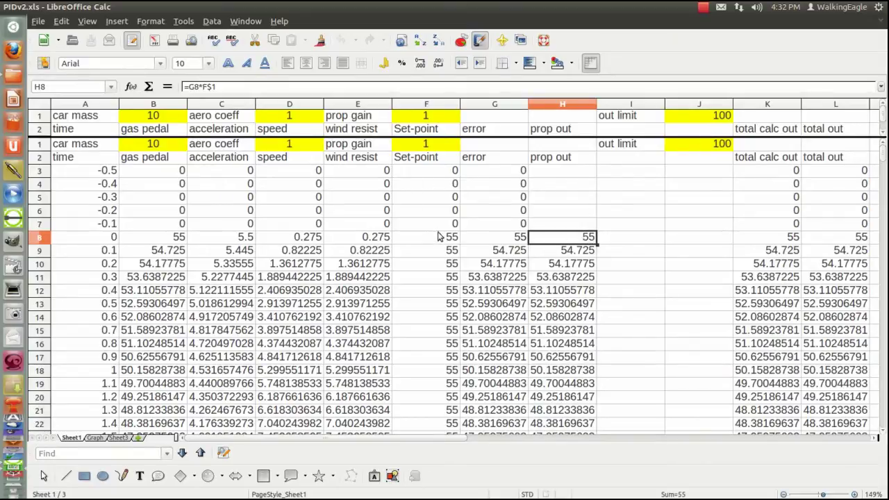
pyautogui.click(493, 239)
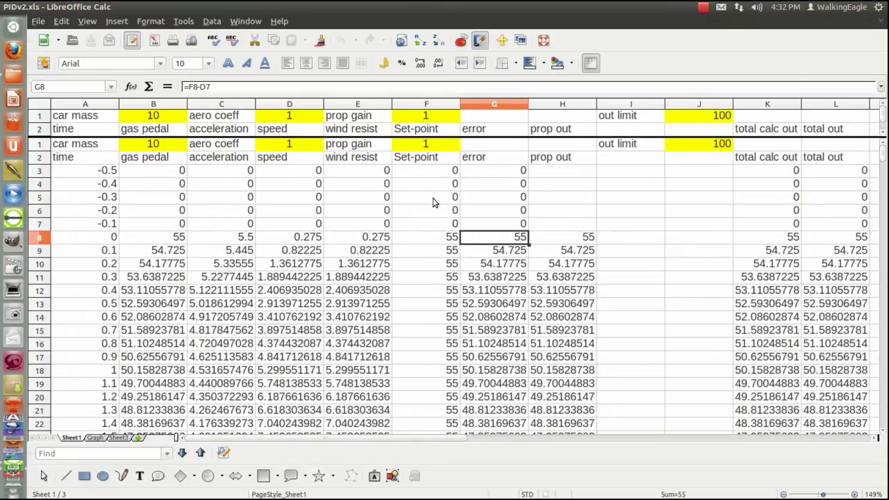
pyautogui.click(428, 240)
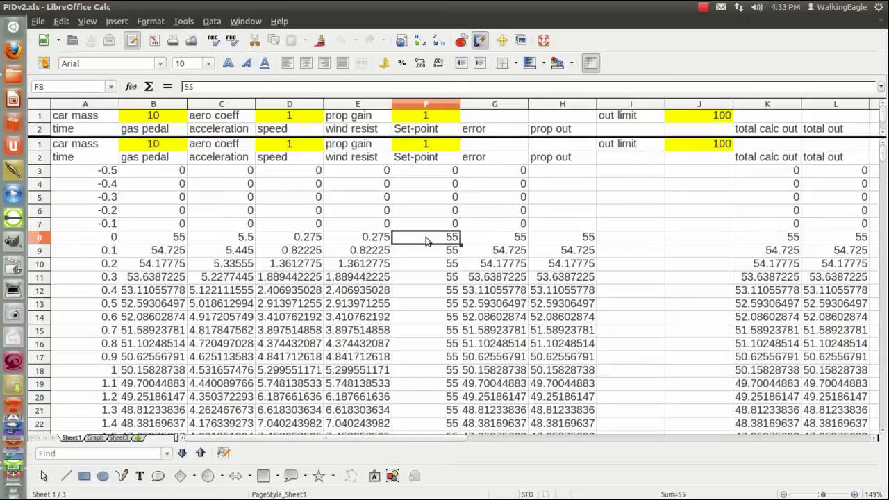
pyautogui.click(489, 243)
pyautogui.click(433, 243)
pyautogui.click(505, 242)
pyautogui.click(444, 242)
pyautogui.click(490, 242)
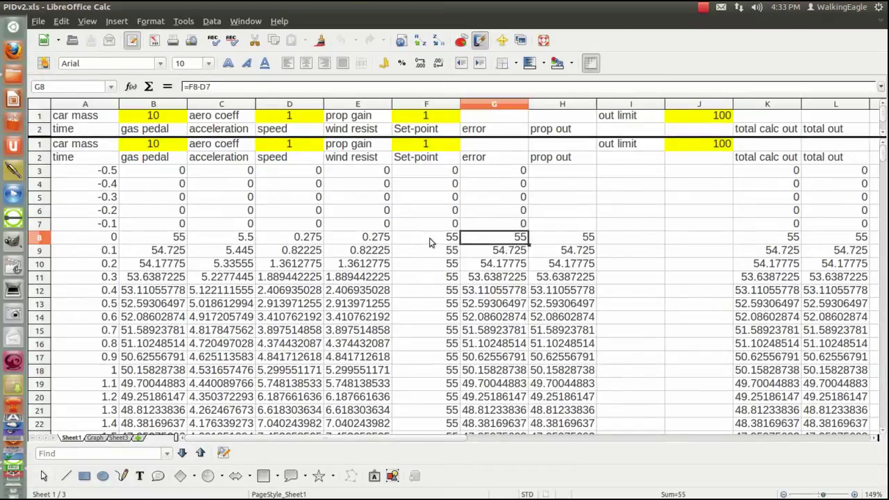
pyautogui.click(434, 241)
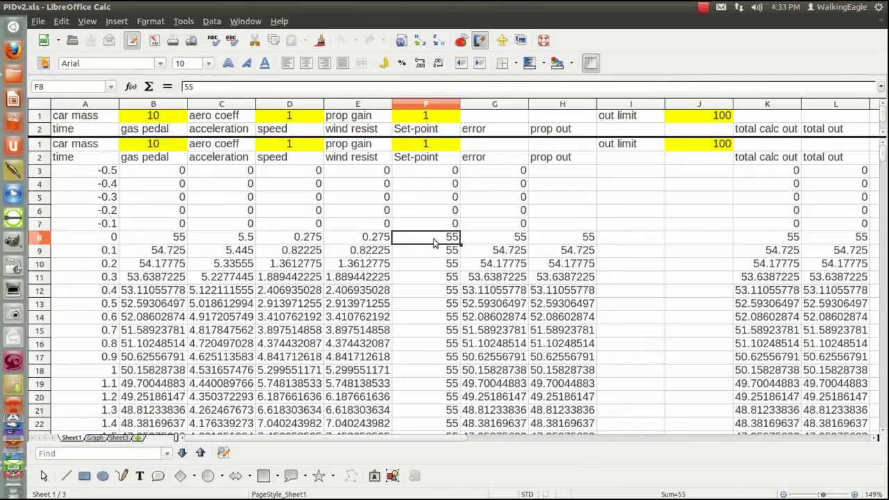
pyautogui.click(508, 239)
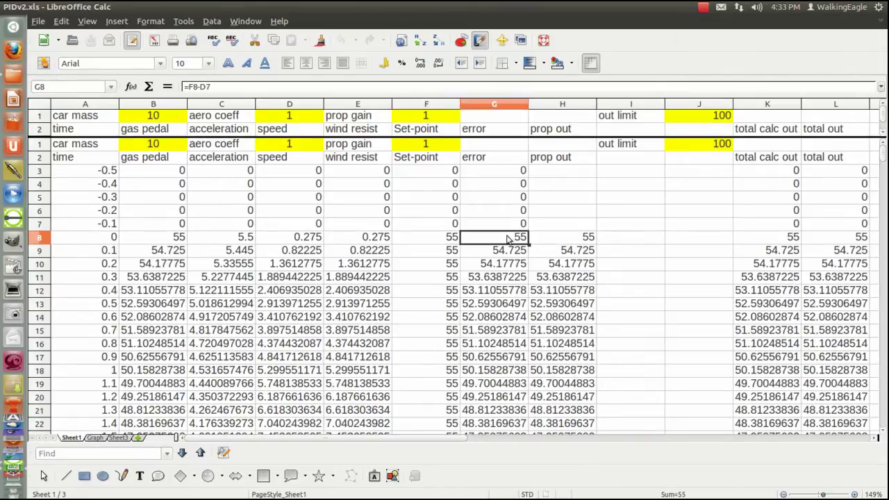
pyautogui.click(435, 243)
pyautogui.click(502, 242)
pyautogui.click(436, 239)
pyautogui.click(507, 240)
pyautogui.click(427, 239)
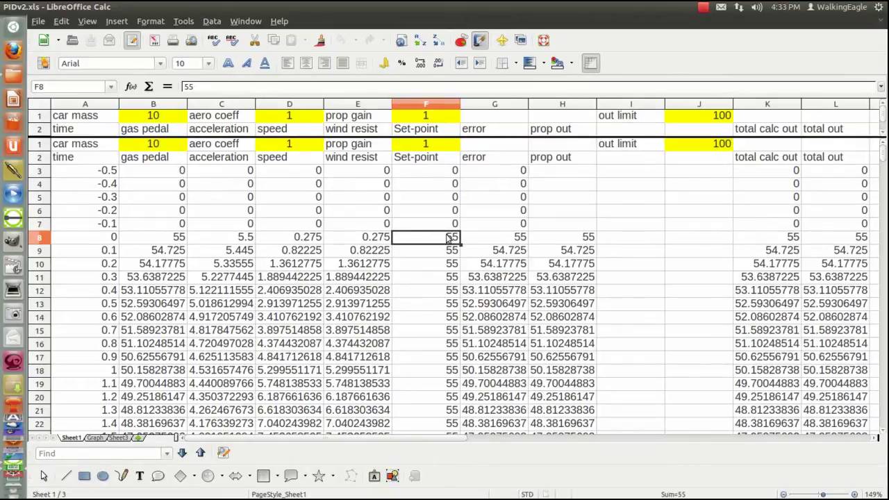
pyautogui.click(514, 241)
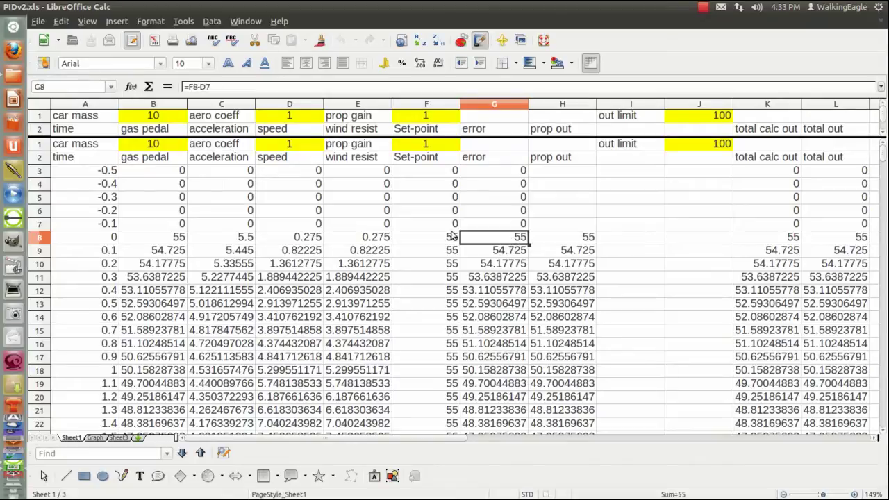
pyautogui.click(429, 235)
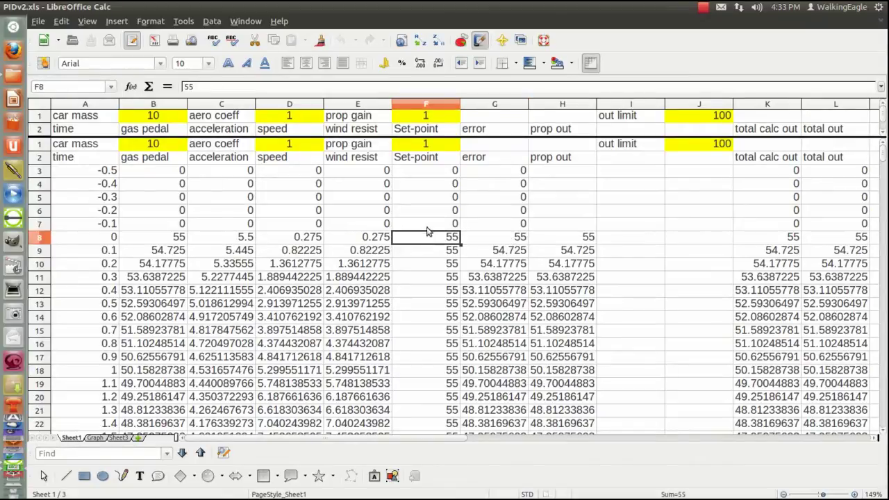
pyautogui.moveTo(430, 232); pyautogui.dragTo(418, 342)
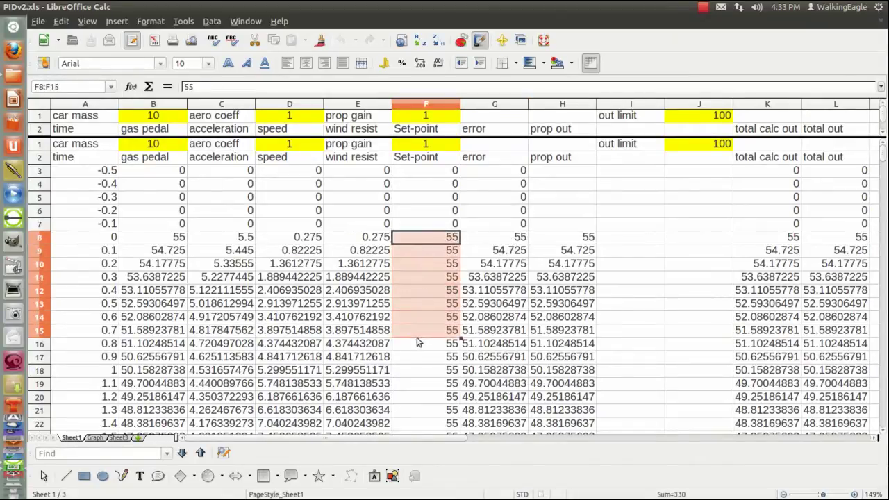
pyautogui.click(429, 226)
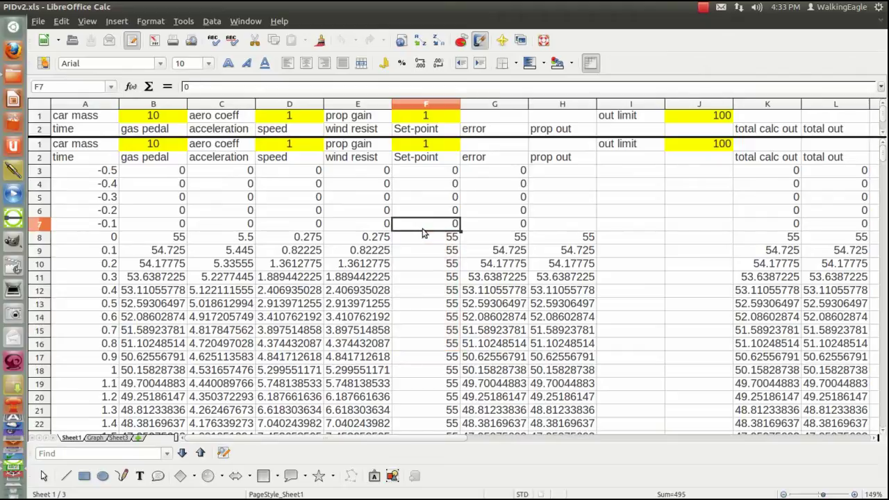
pyautogui.press('Down')
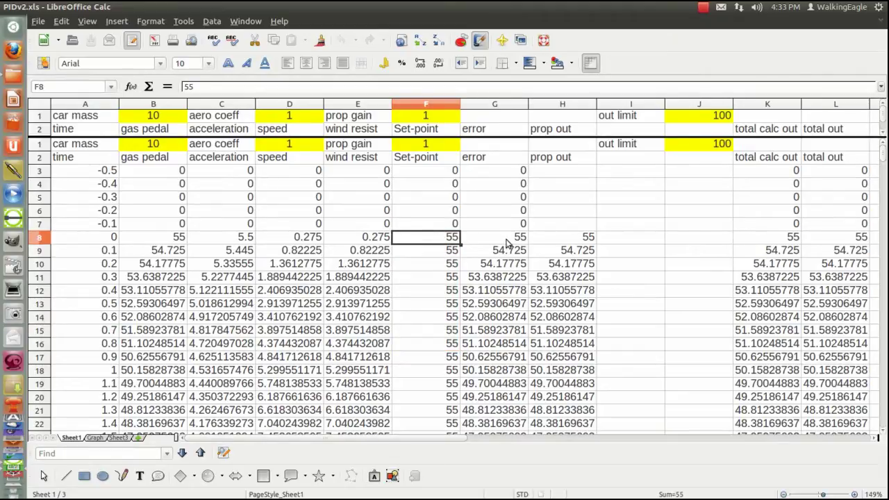
pyautogui.click(507, 240)
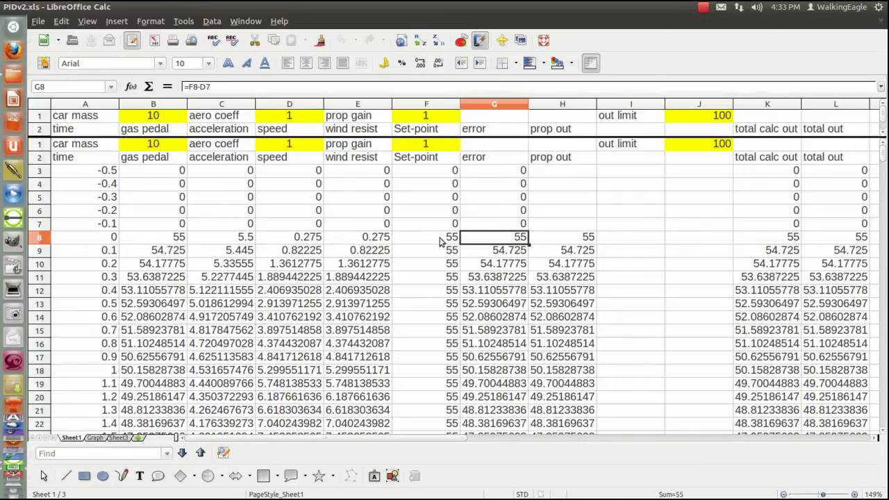
pyautogui.click(146, 225)
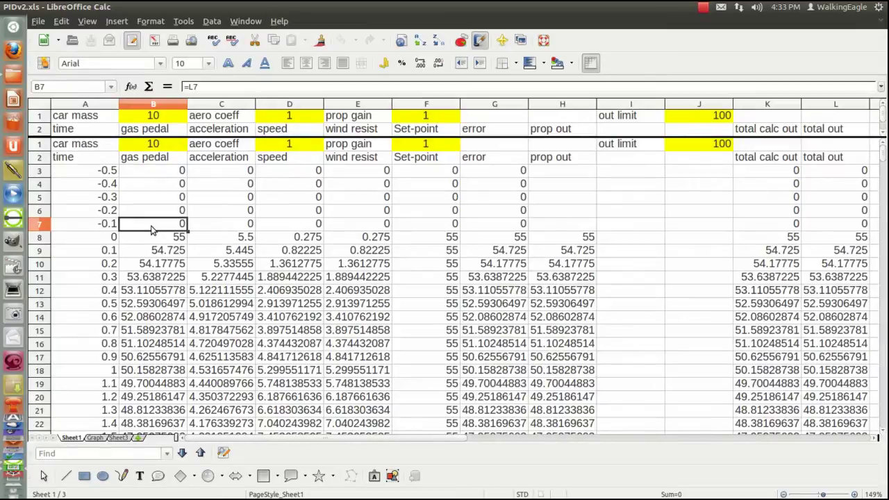
pyautogui.click(440, 240)
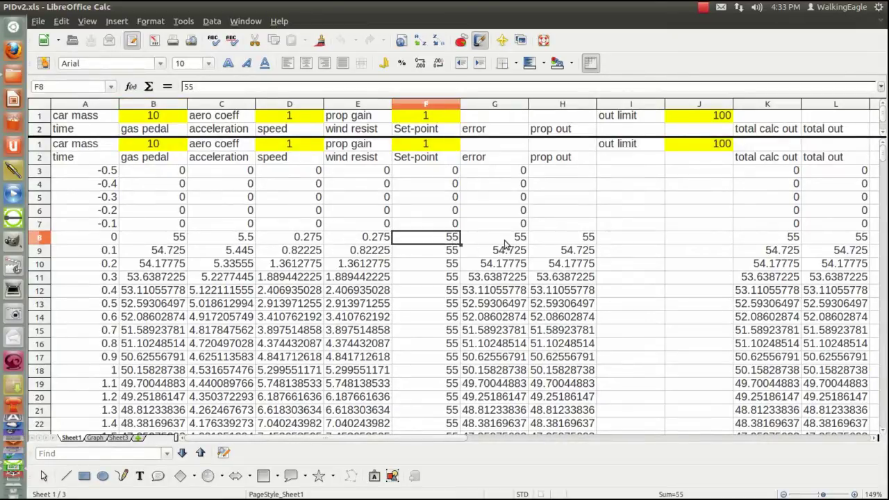
pyautogui.click(496, 243)
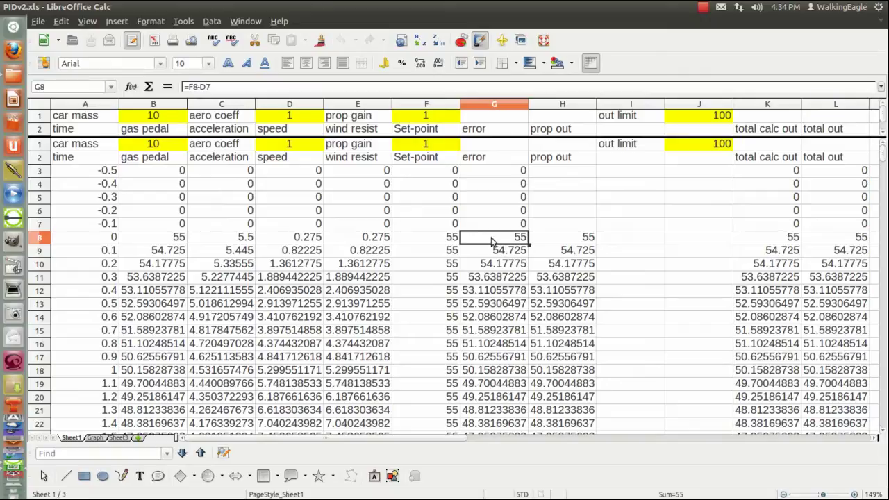
pyautogui.click(584, 244)
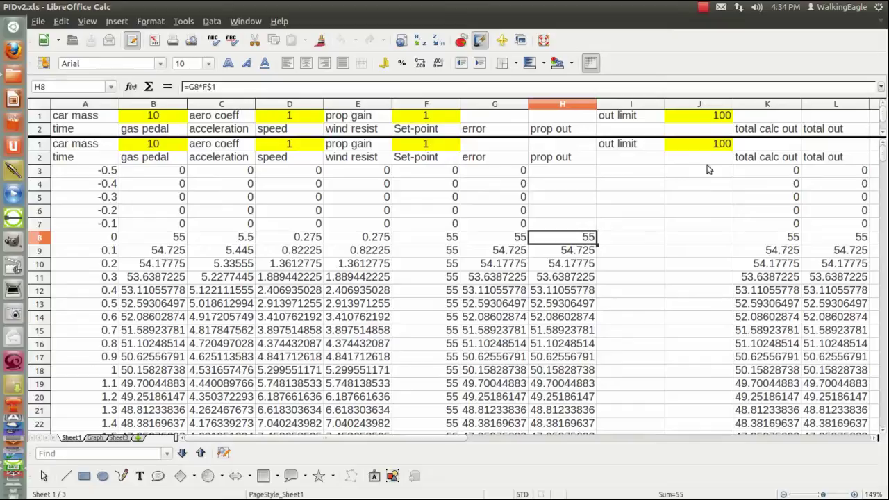
pyautogui.click(788, 240)
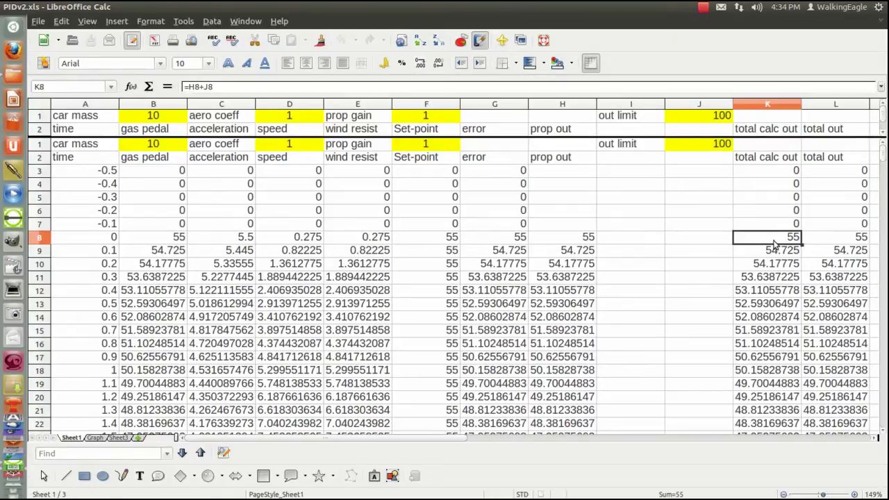
pyautogui.click(846, 241)
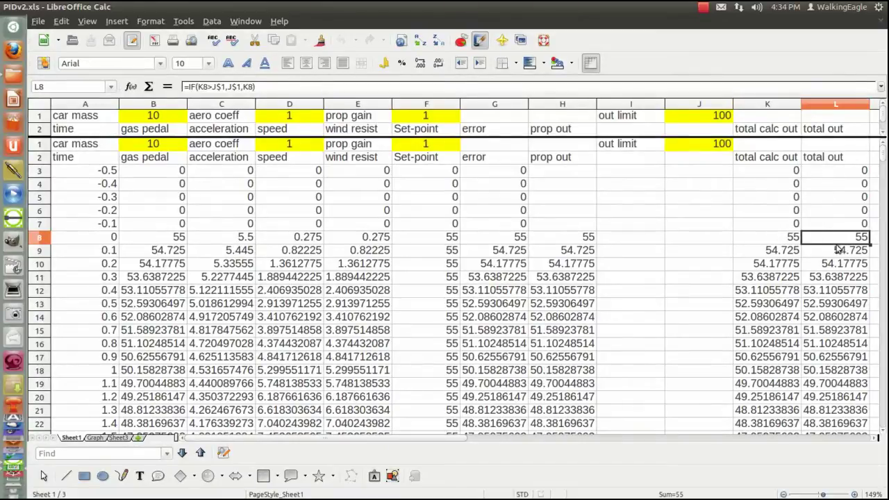
pyautogui.click(783, 241)
pyautogui.click(841, 243)
pyautogui.click(778, 243)
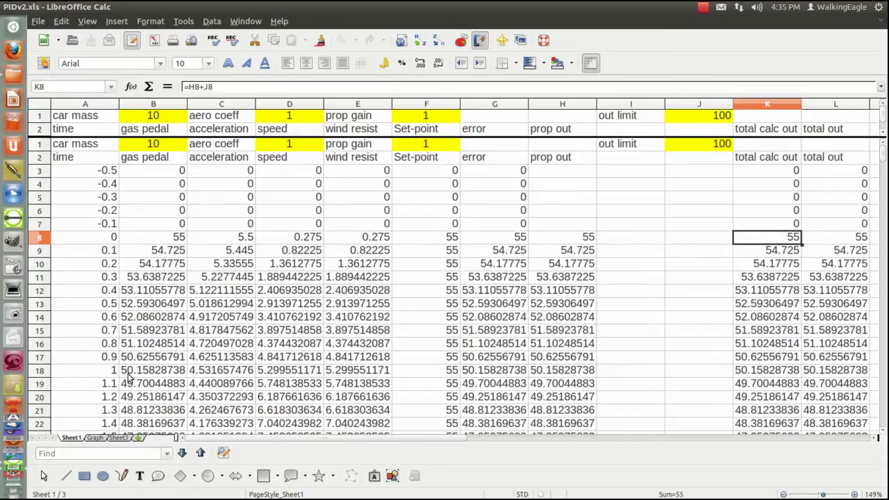
# - Check the Graph sheet's speed levelling near 27, then go back to Sheet1
pyautogui.click(96, 439)
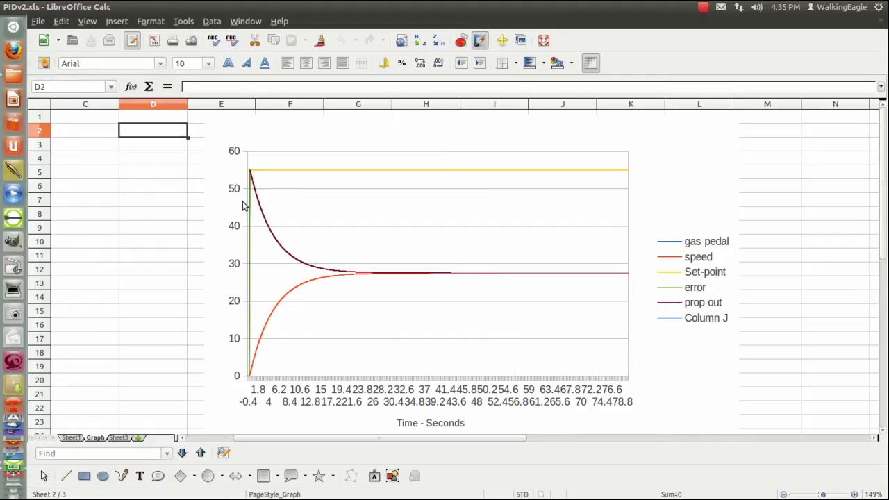
pyautogui.click(70, 438)
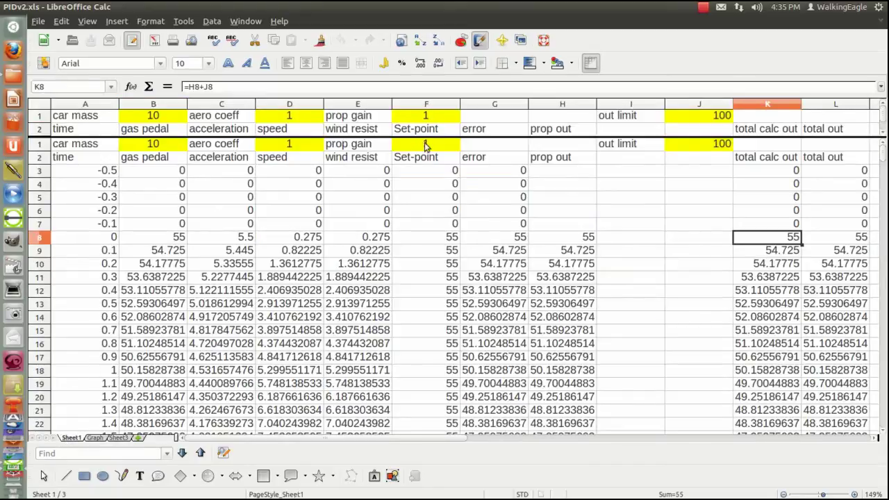
# - Set the prop gain in F1 to 2
pyautogui.click(429, 147)
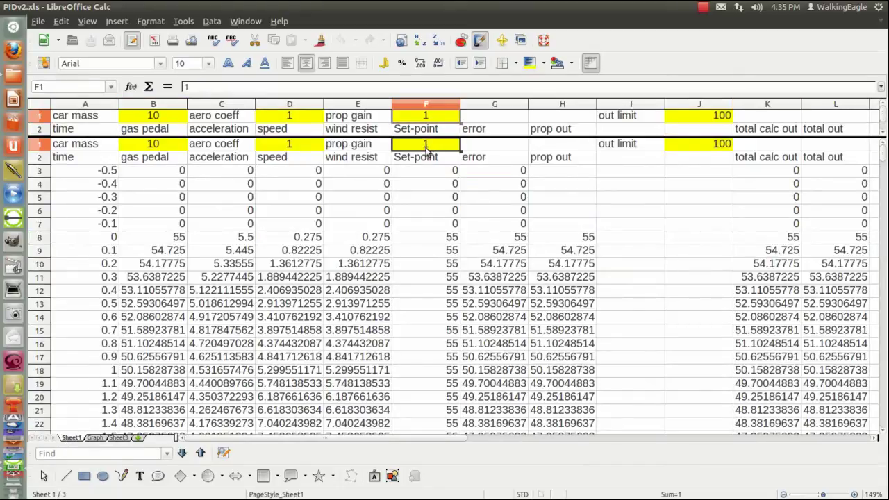
pyautogui.write('2')
pyautogui.press('Return')
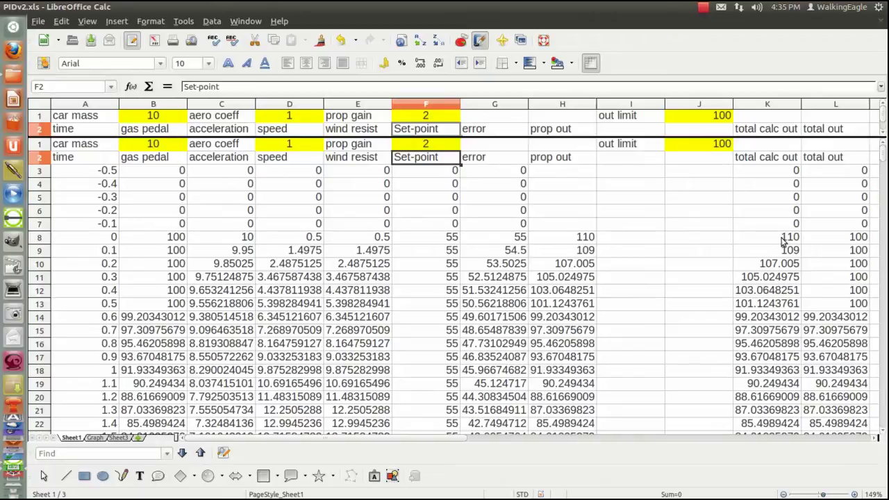
# - Inspect the total out capping formula in L8 against the out limit of 100 in J1
pyautogui.click(854, 239)
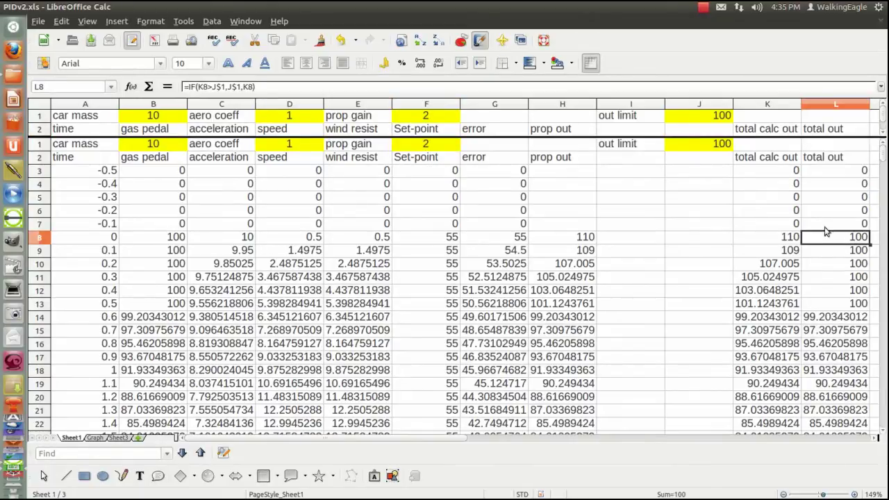
pyautogui.click(687, 143)
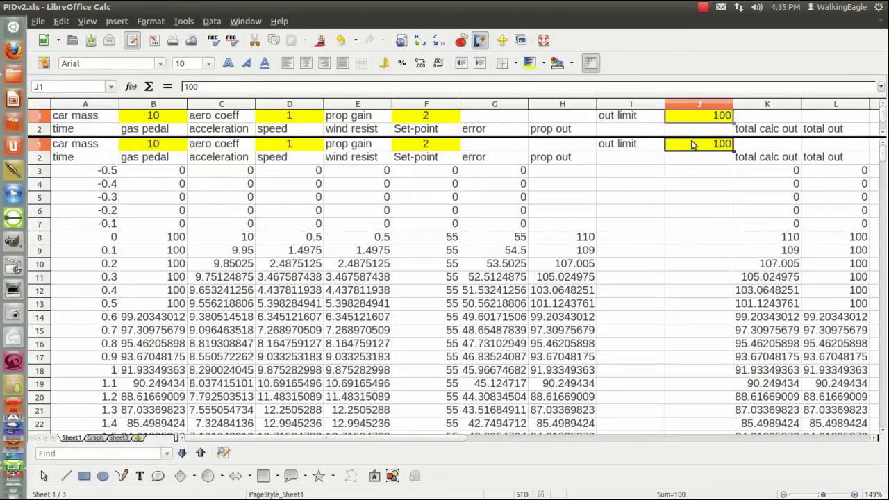
pyautogui.click(850, 239)
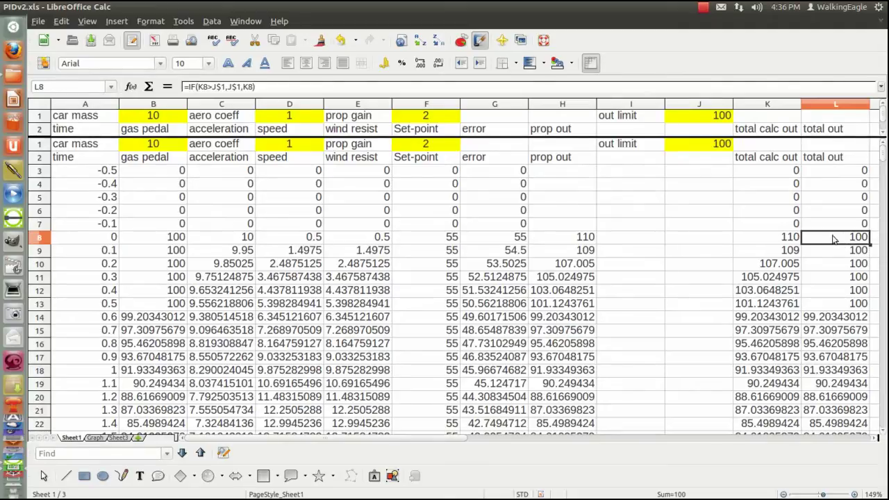
# - View the Graph sheet chart with prop out peaking at 110 and speed near 37
pyautogui.click(96, 437)
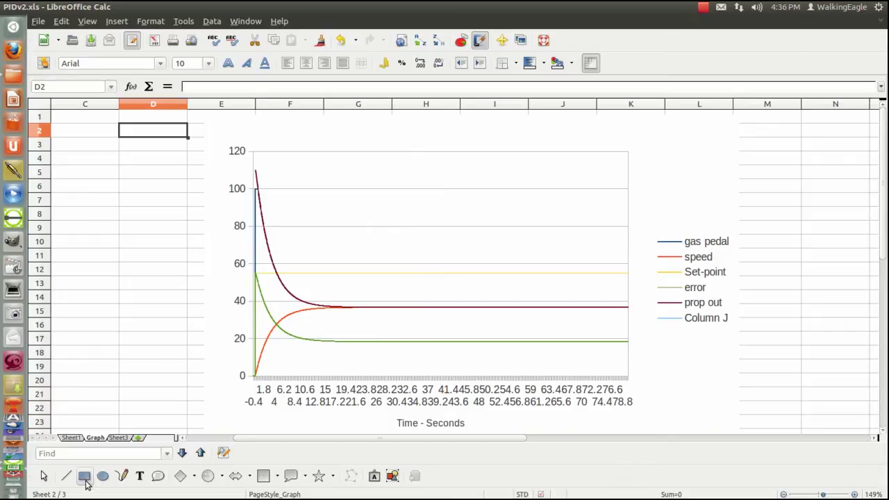
# - Change the prop gain in Sheet1's F1 to 10
pyautogui.click(69, 437)
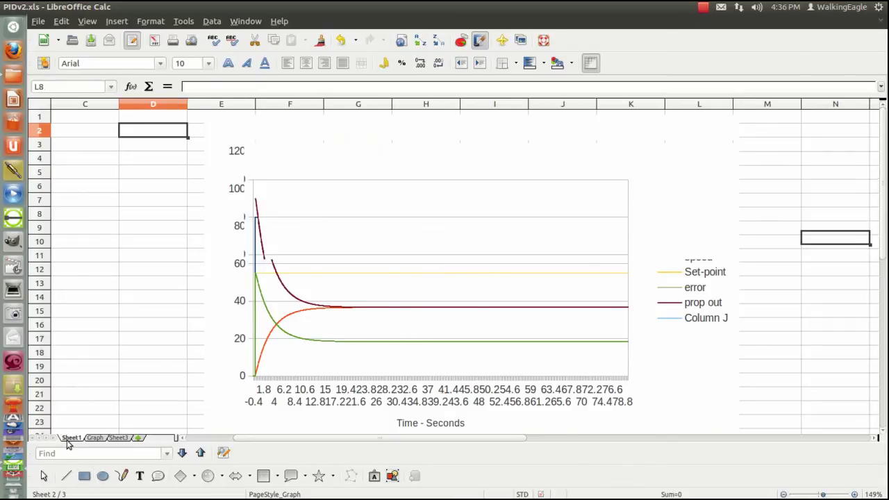
pyautogui.click(432, 145)
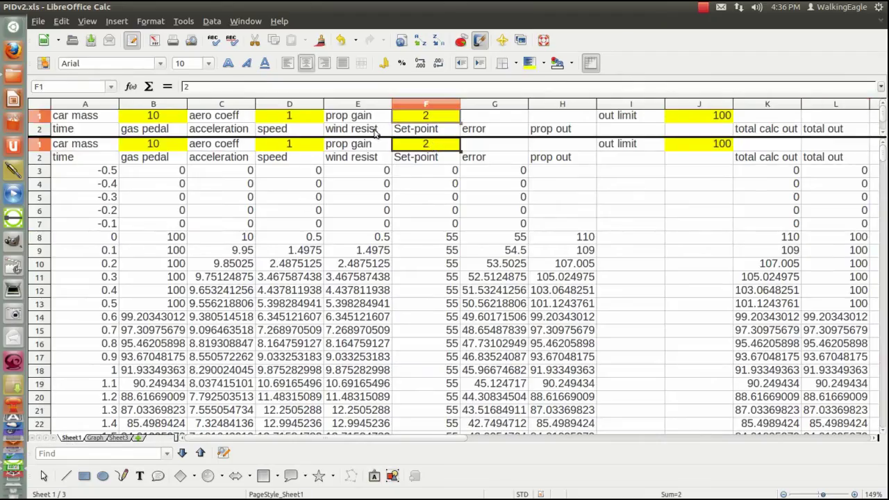
pyautogui.write('10')
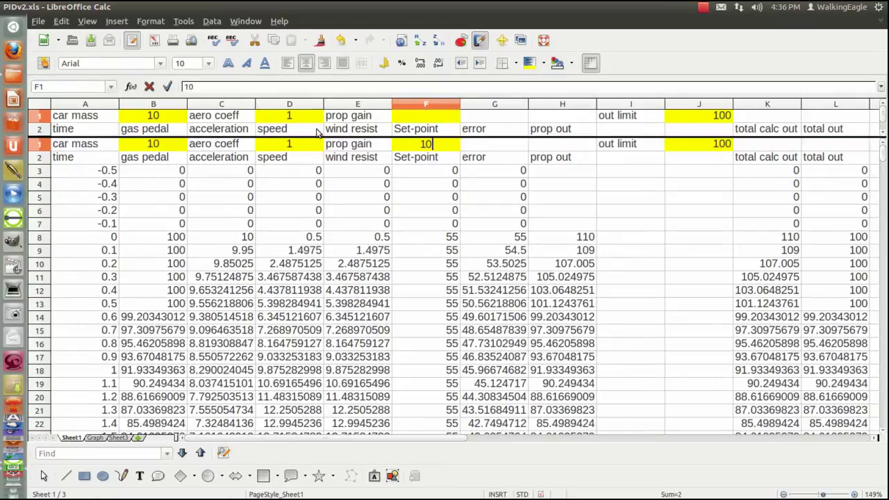
pyautogui.press('Return')
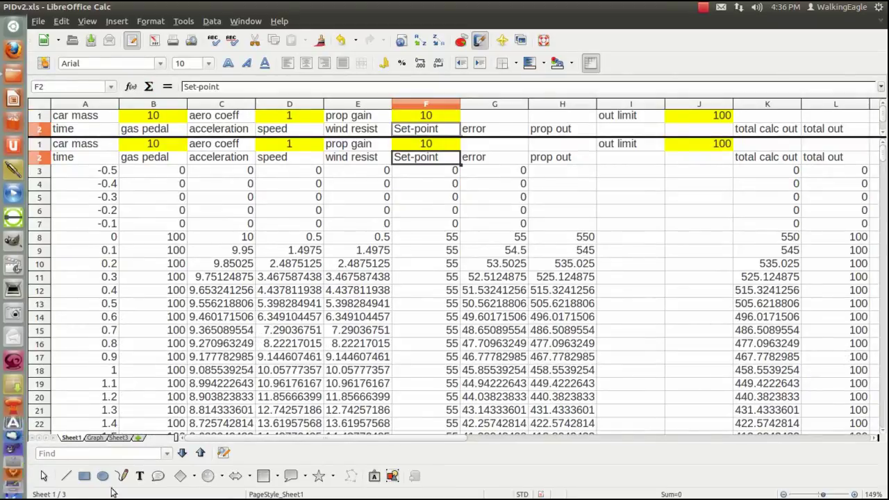
# - Scroll through the Graph sheet charts showing speed settling near 50 and error near 5
pyautogui.click(94, 438)
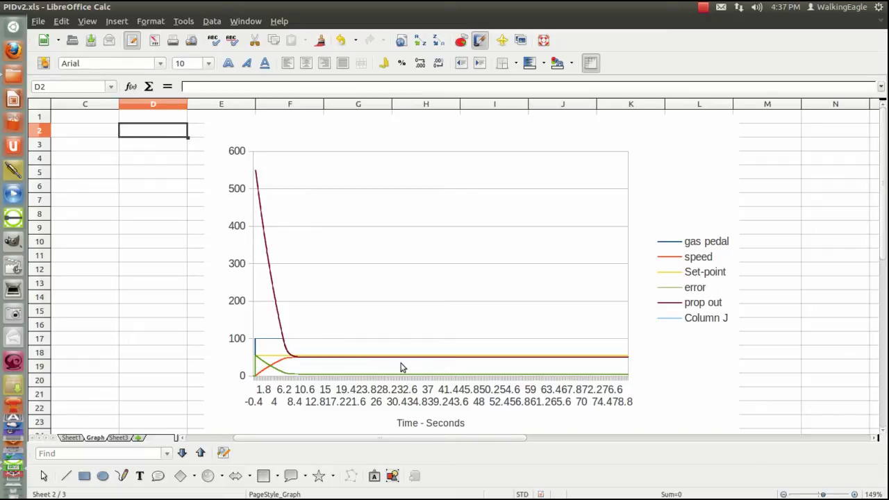
pyautogui.scroll(-4, 330, 405)
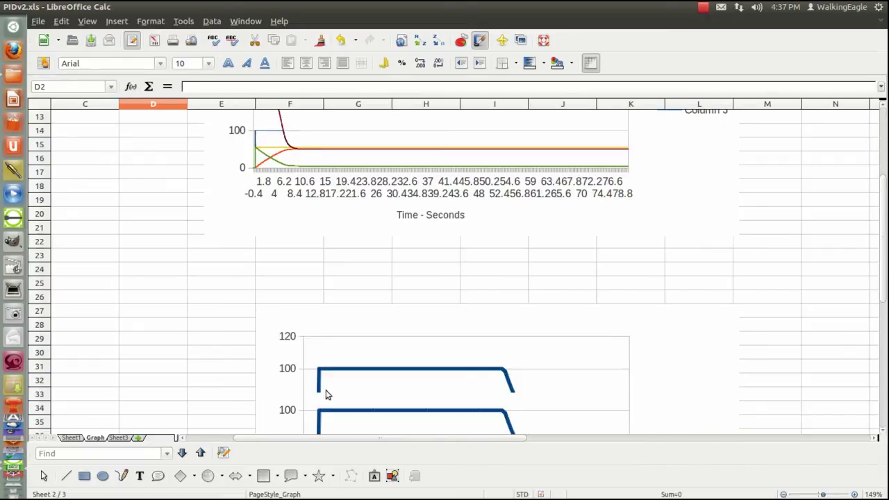
pyautogui.scroll(-2, 327, 393)
pyautogui.scroll(-2, 328, 389)
pyautogui.scroll(-2, 406, 336)
pyautogui.scroll(2, 405, 289)
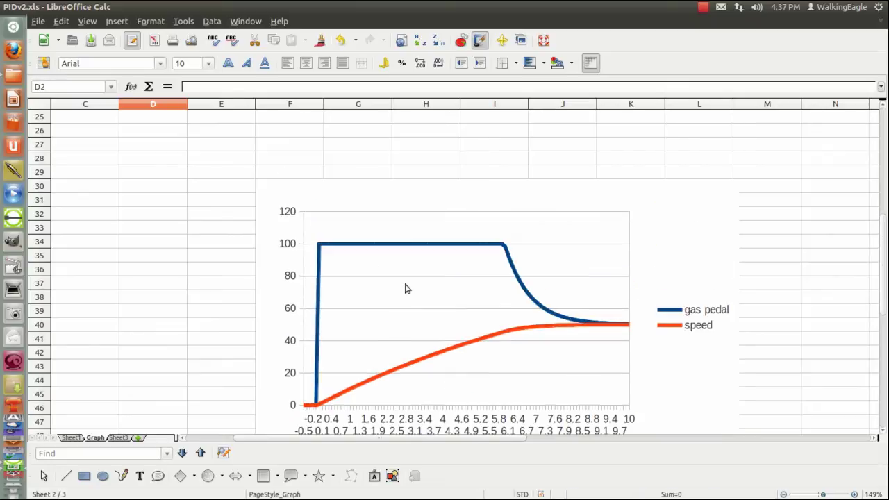
pyautogui.scroll(1, 391, 308)
pyautogui.scroll(-2, 389, 306)
pyautogui.scroll(-3, 389, 305)
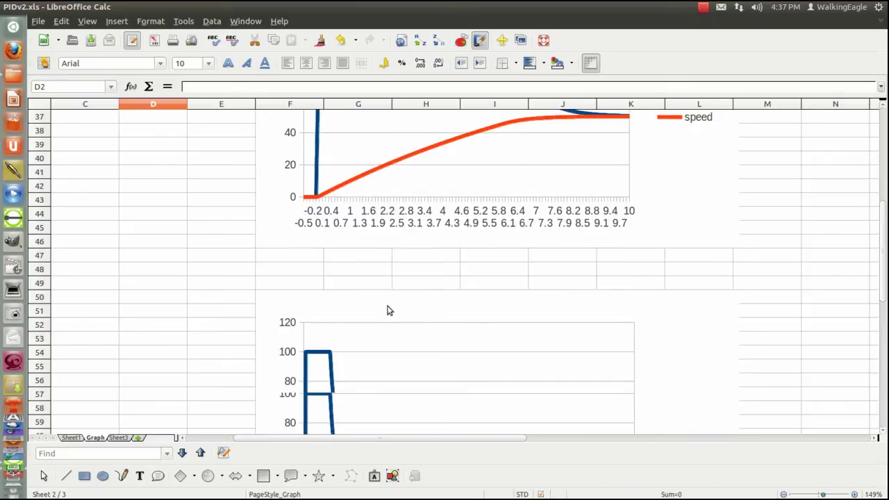
pyautogui.scroll(-2, 388, 310)
pyautogui.scroll(-1, 445, 326)
pyautogui.scroll(-1, 522, 301)
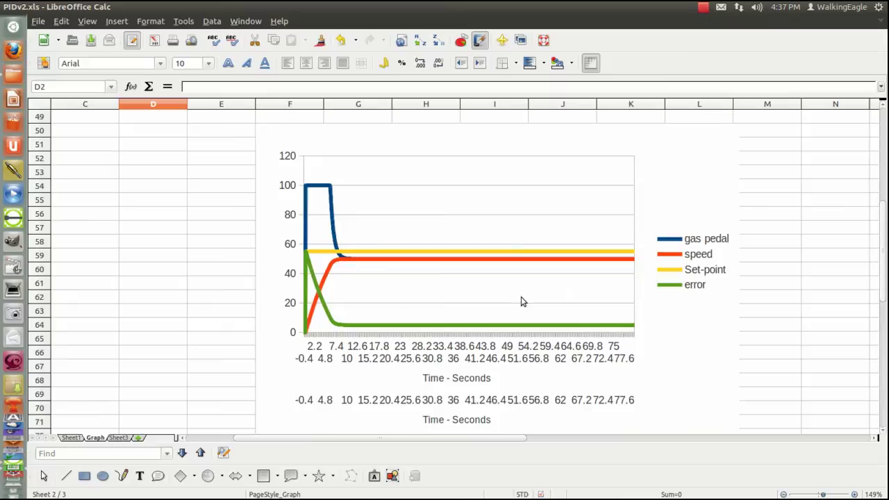
pyautogui.scroll(-5, 379, 238)
pyautogui.scroll(2, 417, 270)
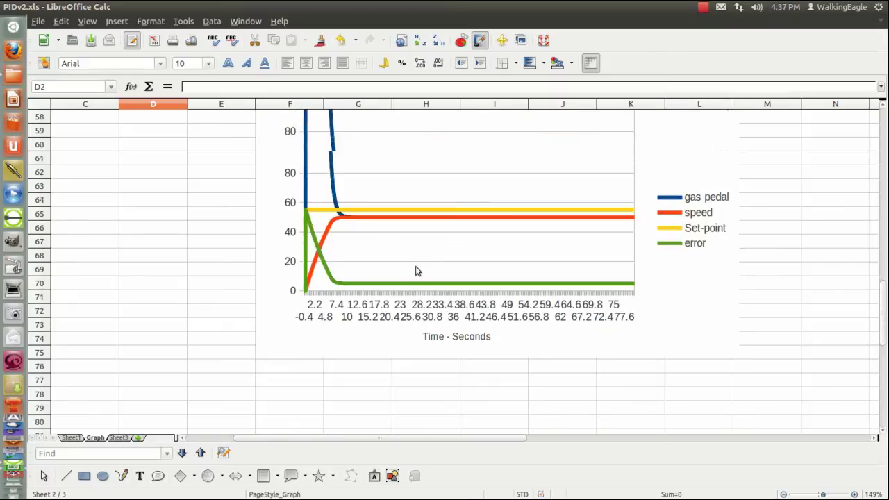
pyautogui.scroll(1, 389, 314)
pyautogui.scroll(3, 389, 314)
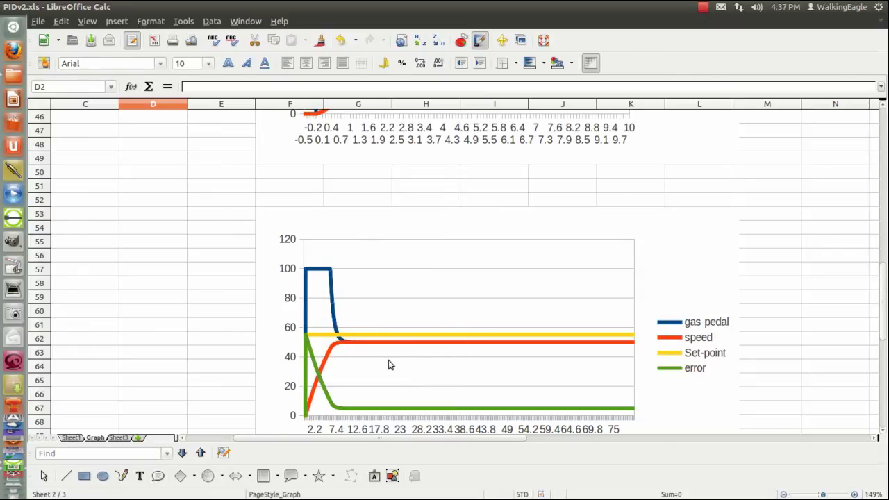
pyautogui.scroll(-1, 391, 358)
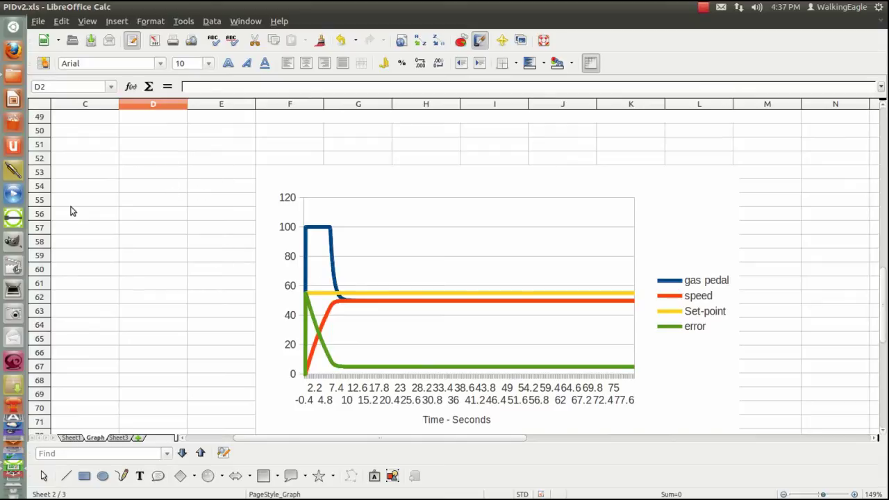
pyautogui.click(71, 438)
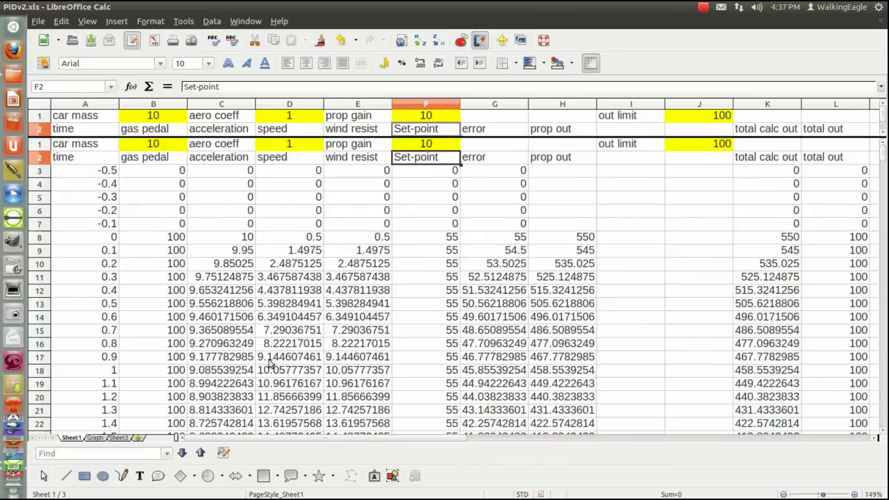
pyautogui.click(437, 144)
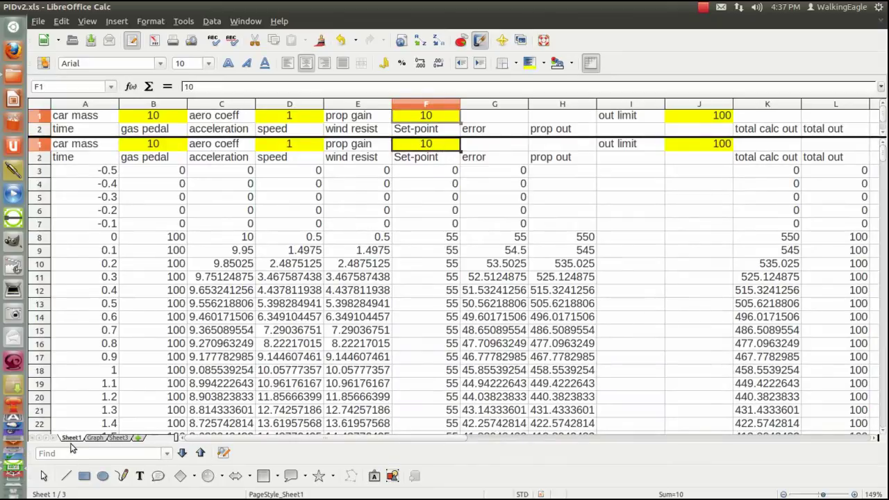
pyautogui.click(95, 438)
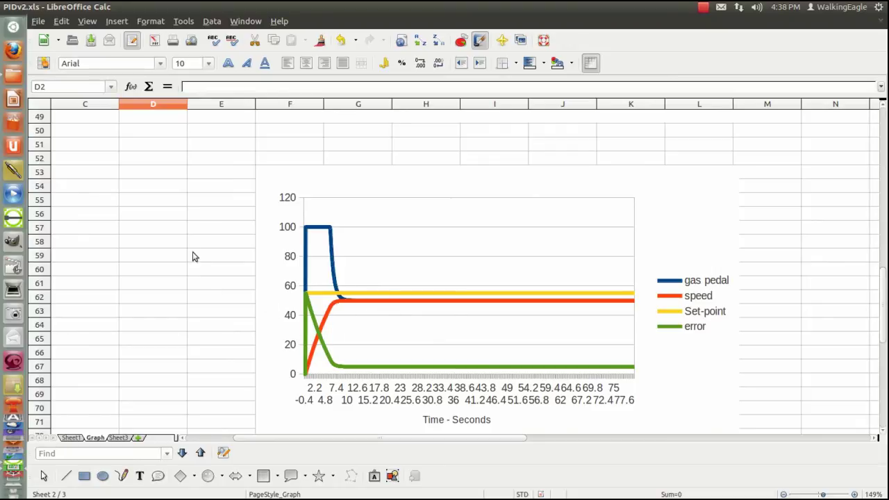
# - Change the prop gain in F1 from 10 to 100 and view the Graph sheet
pyautogui.scroll(-1, 191, 259)
pyautogui.scroll(-4, 139, 326)
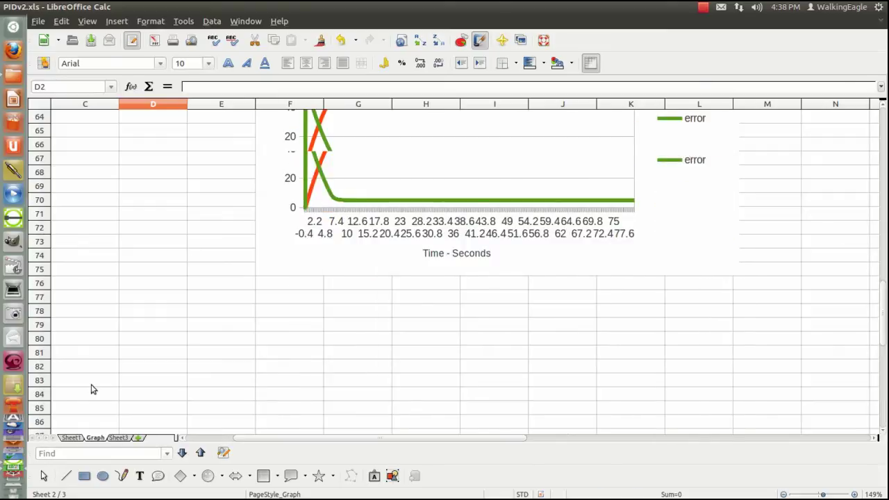
pyautogui.click(70, 438)
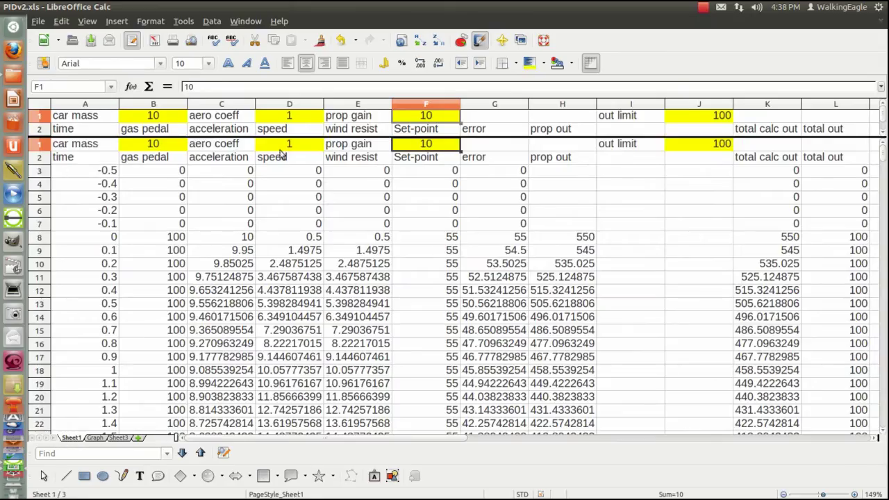
pyautogui.doubleClick(436, 116)
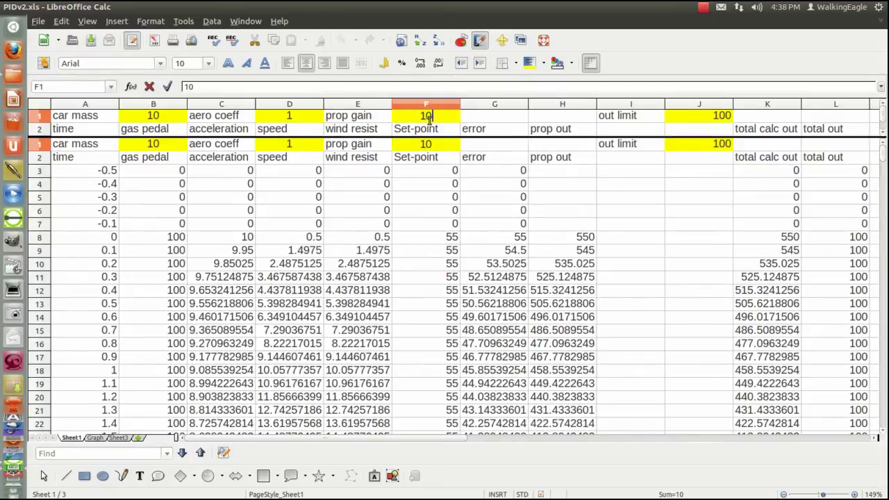
pyautogui.write('0')
pyautogui.press('Return')
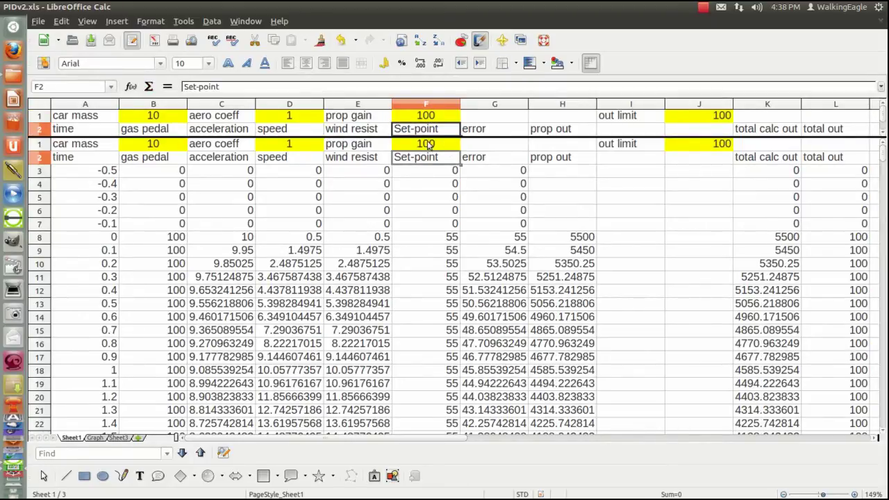
pyautogui.click(95, 437)
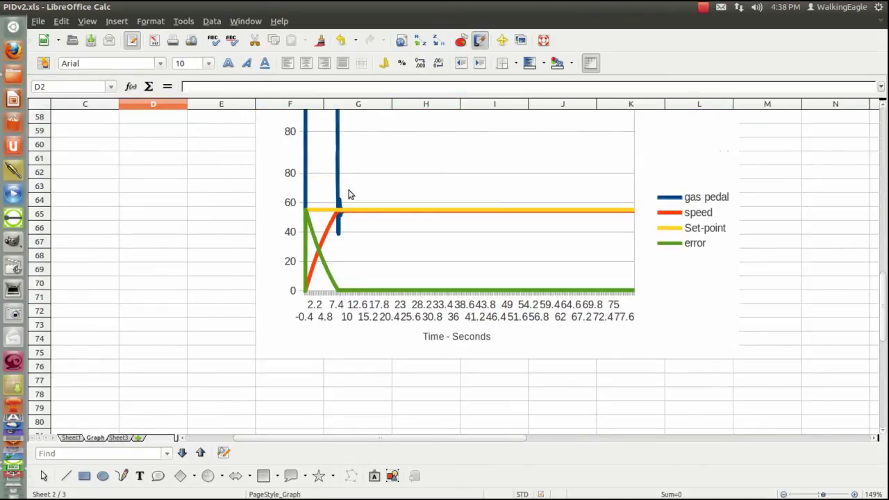
# - Scroll until the gas pedal, speed, Set-point and error chart with Time - Seconds axis is fully visible
pyautogui.scroll(1, 340, 203)
pyautogui.scroll(4, 301, 229)
pyautogui.scroll(-1, 234, 334)
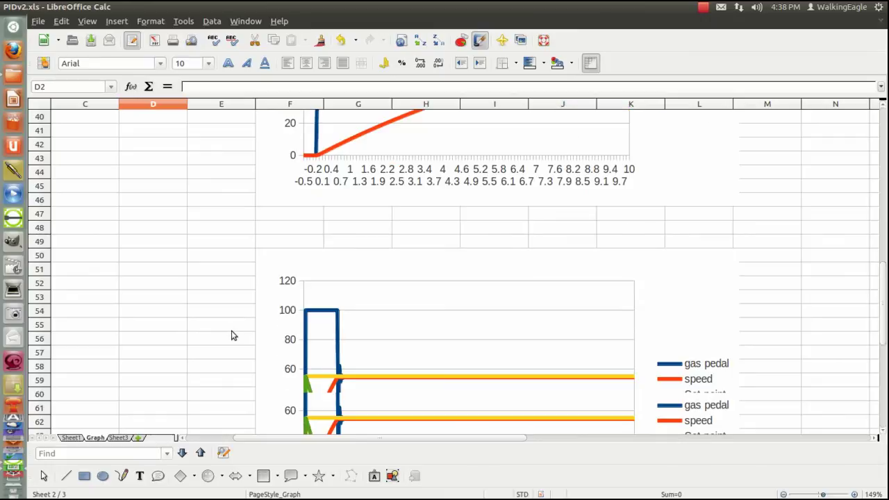
pyautogui.scroll(-1, 234, 333)
pyautogui.scroll(-1, 234, 333)
pyautogui.scroll(-1, 438, 275)
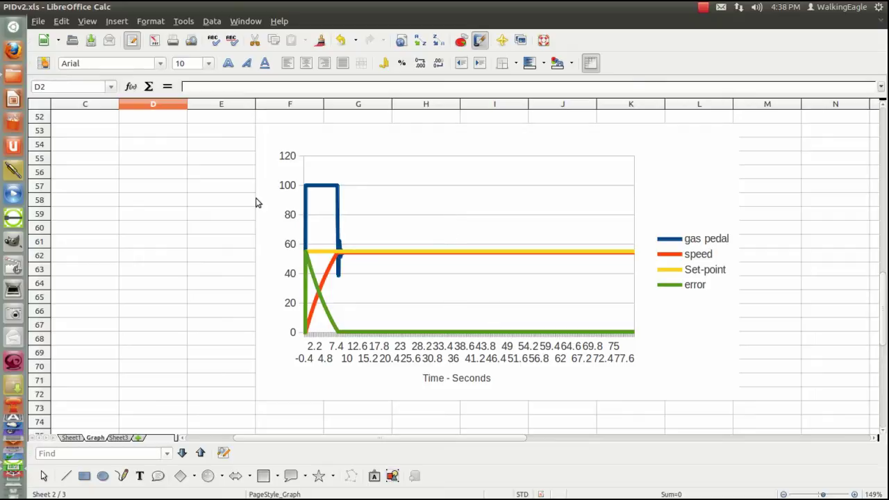
# - Select and deselect the gas-pedal response chart, clicking nearby cells D61, E58 and E61
pyautogui.click(132, 243)
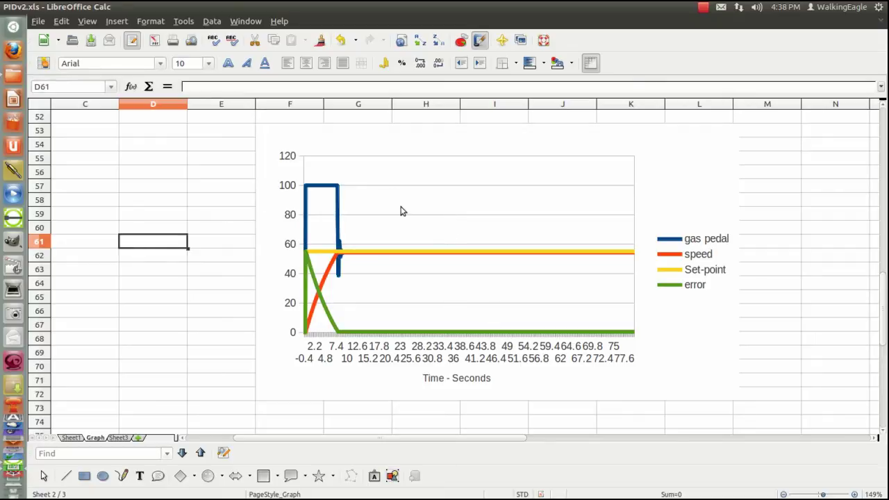
pyautogui.click(223, 207)
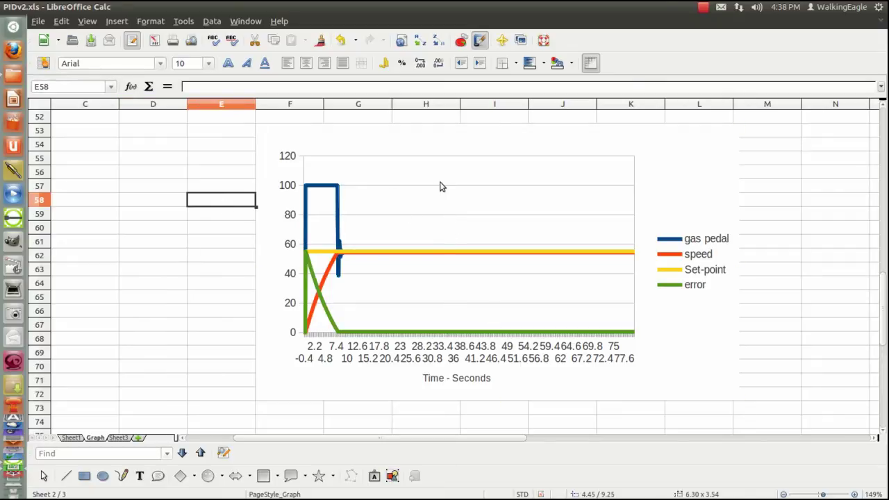
pyautogui.click(404, 142)
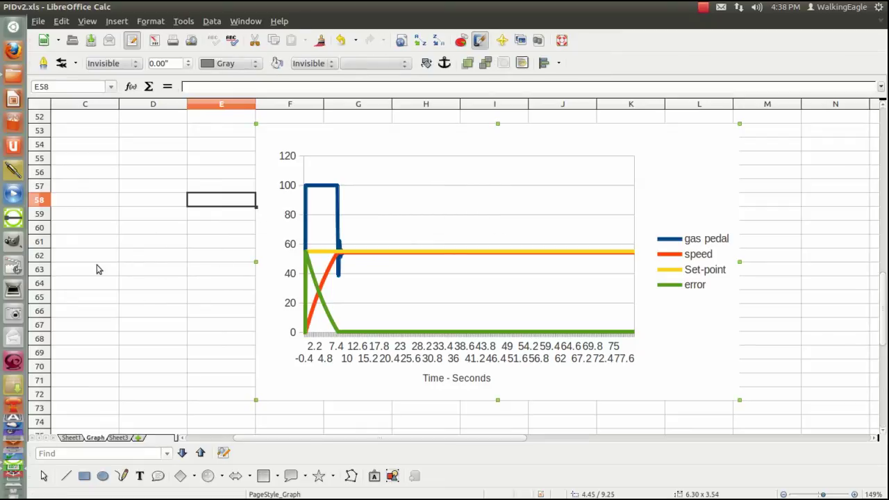
pyautogui.click(183, 271)
pyautogui.click(106, 267)
pyautogui.click(108, 240)
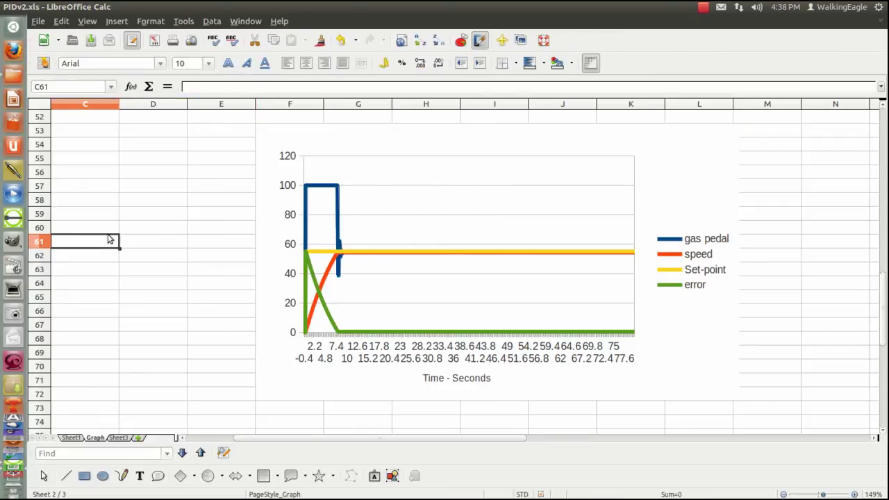
pyautogui.click(219, 247)
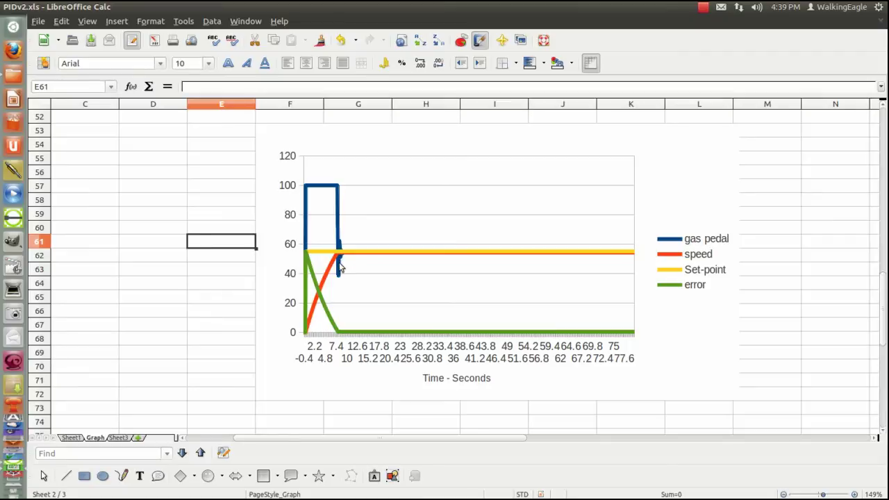
pyautogui.click(443, 236)
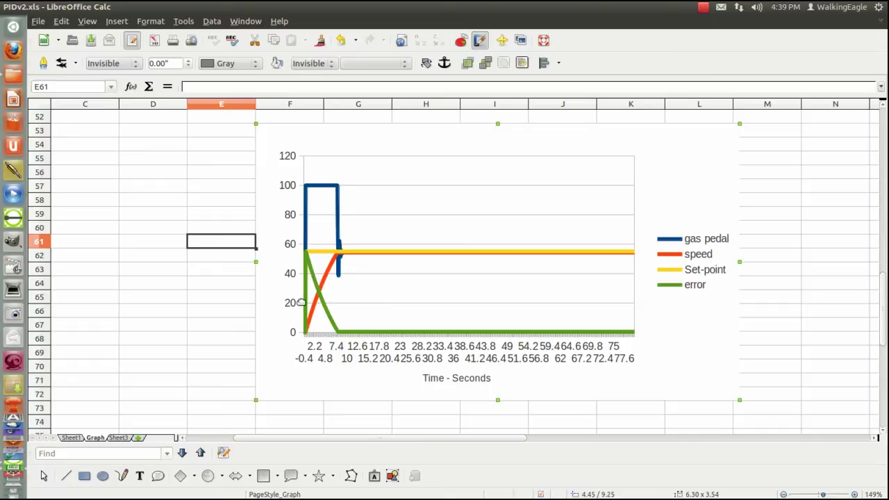
pyautogui.click(246, 284)
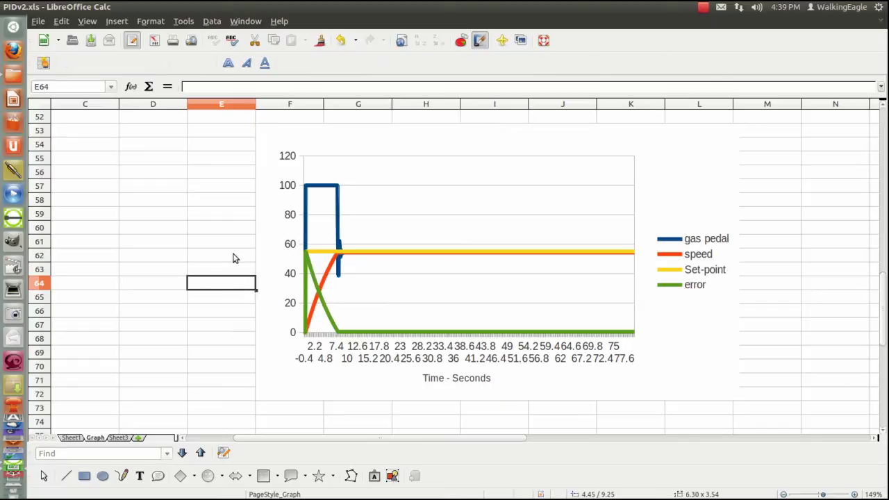
pyautogui.click(409, 268)
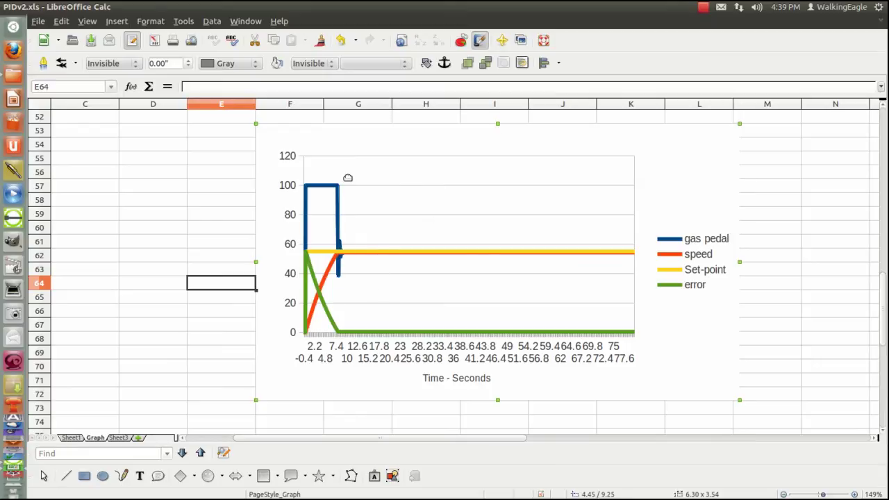
pyautogui.click(213, 185)
pyautogui.click(115, 214)
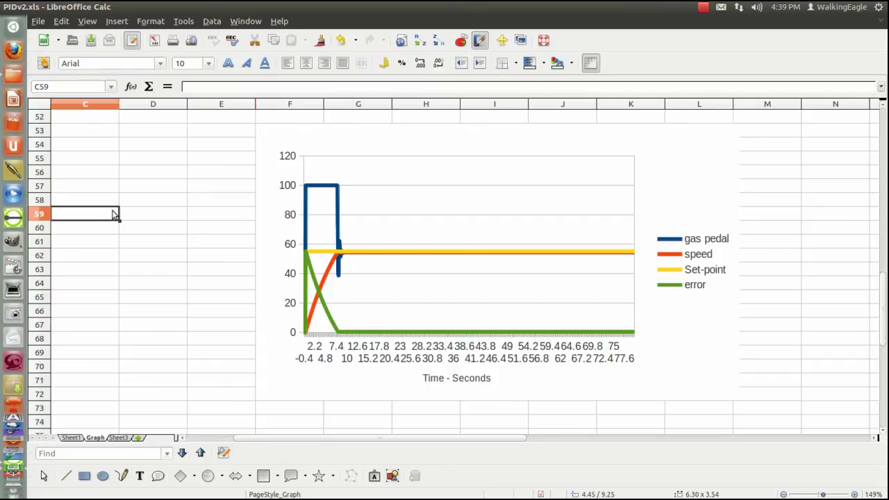
# - Move the cell selection from C60 along row 60 and down to C61
pyautogui.click(194, 230)
pyautogui.click(141, 230)
pyautogui.click(80, 227)
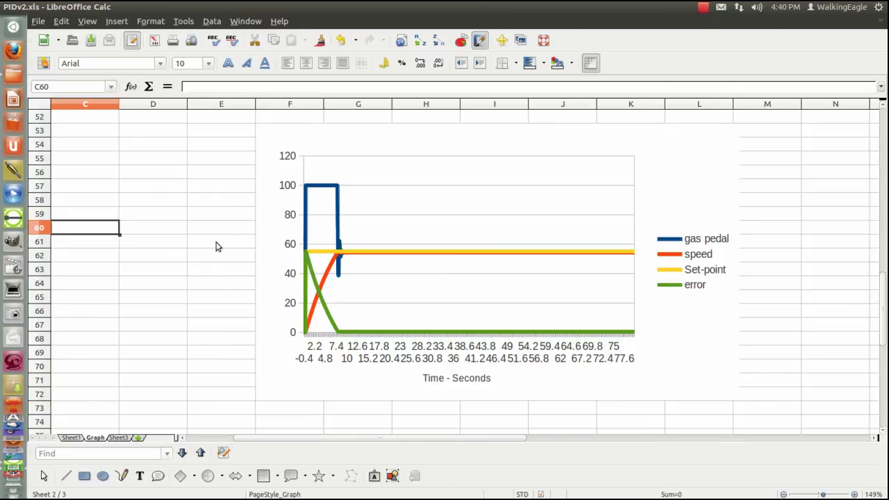
pyautogui.press('Right')
pyautogui.press('Right')
pyautogui.press('Left')
pyautogui.press('Right')
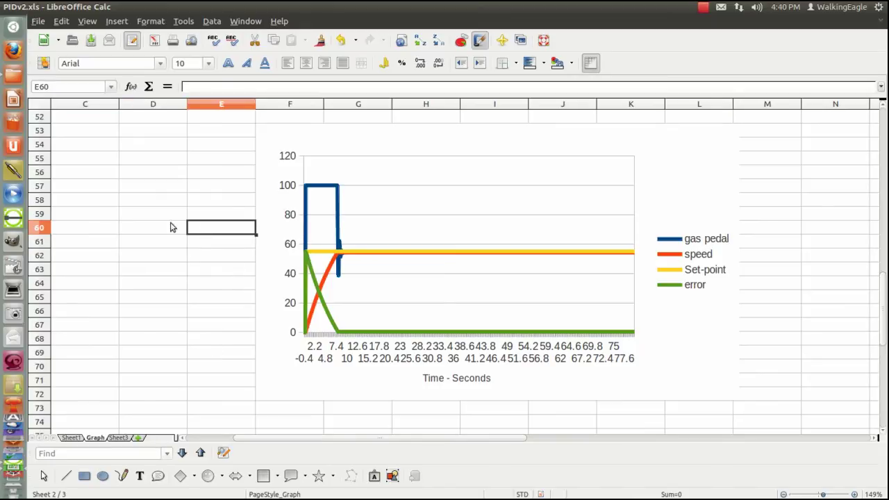
pyautogui.press('Left')
pyautogui.press('Left')
pyautogui.press('Down')
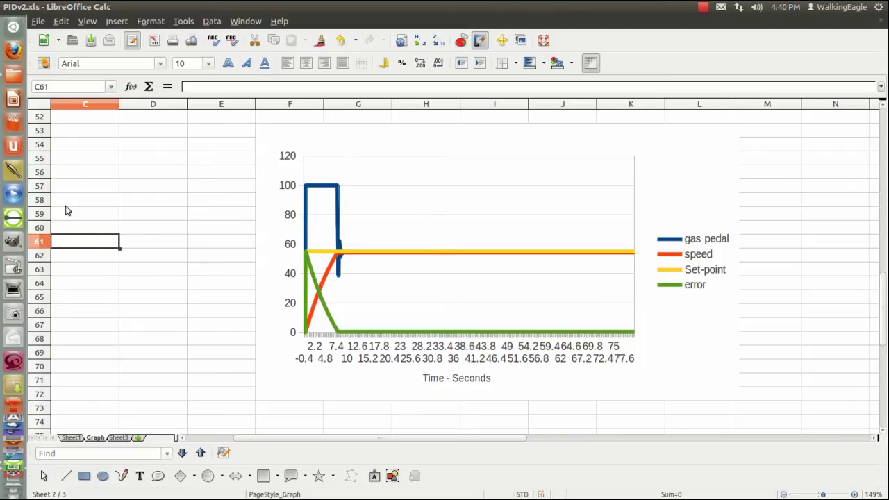
# - Click among cells C60, C61 and D61, then return to the Sheet1 data table
pyautogui.click(62, 226)
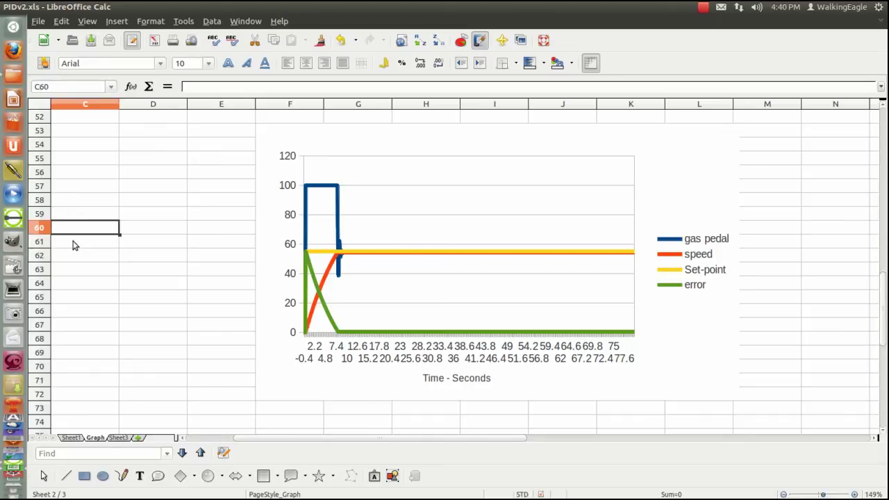
pyautogui.click(75, 243)
pyautogui.click(169, 248)
pyautogui.press('Up')
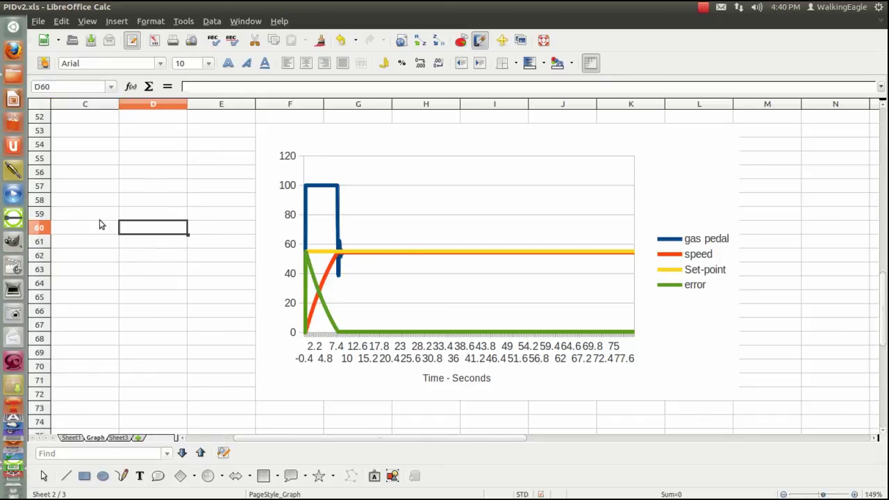
pyautogui.click(99, 219)
pyautogui.click(84, 245)
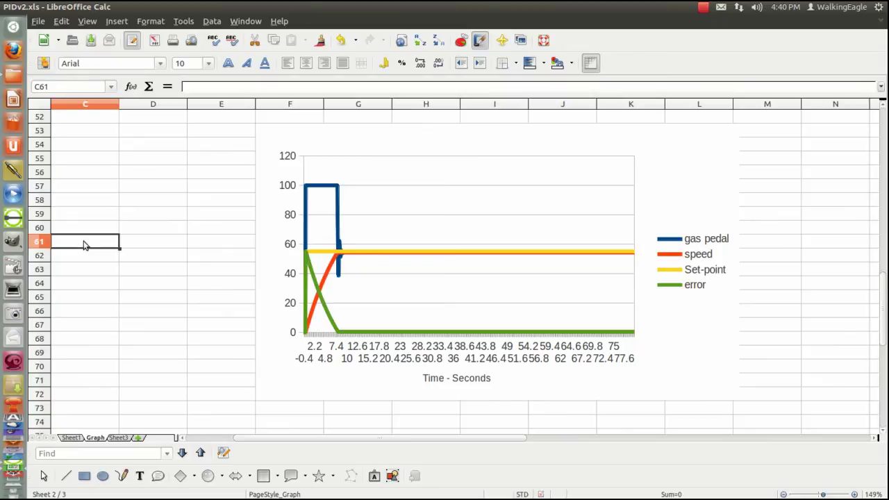
pyautogui.click(125, 243)
pyautogui.click(95, 226)
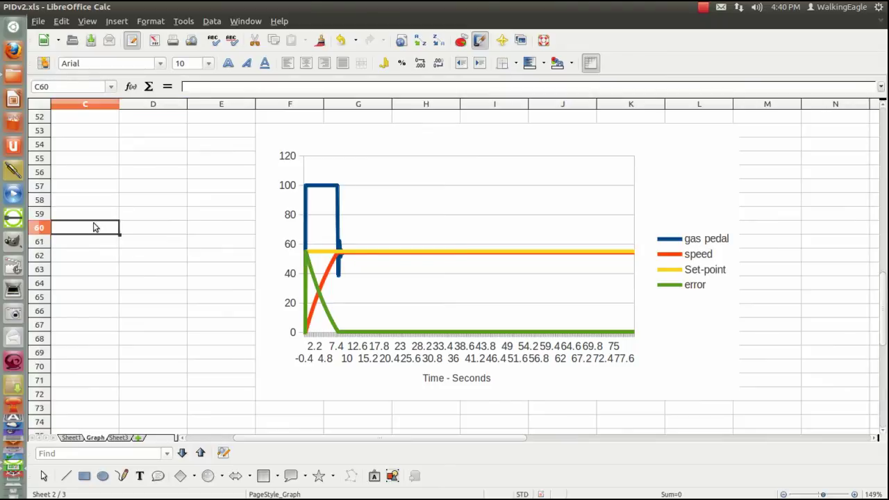
pyautogui.click(80, 245)
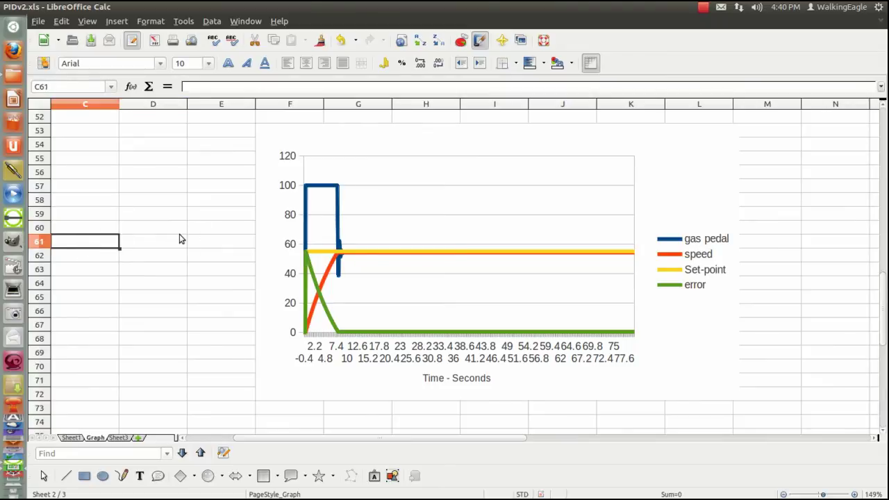
pyautogui.click(71, 438)
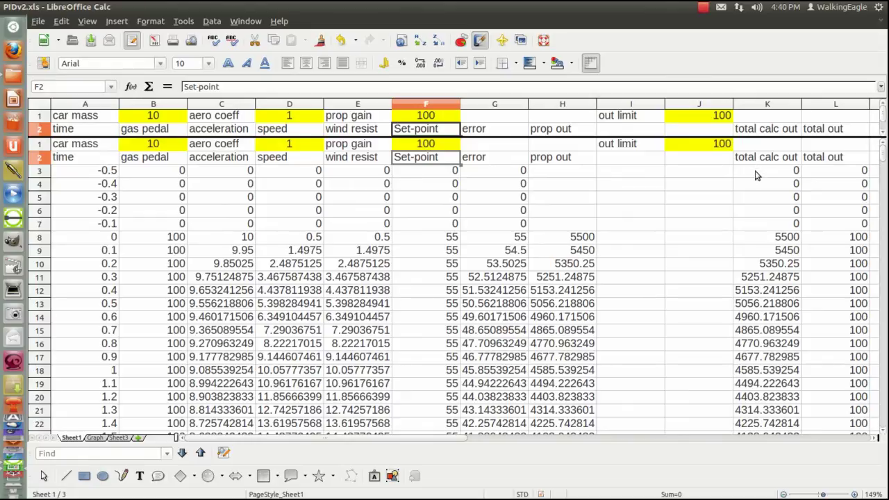
pyautogui.click(844, 179)
pyautogui.click(778, 179)
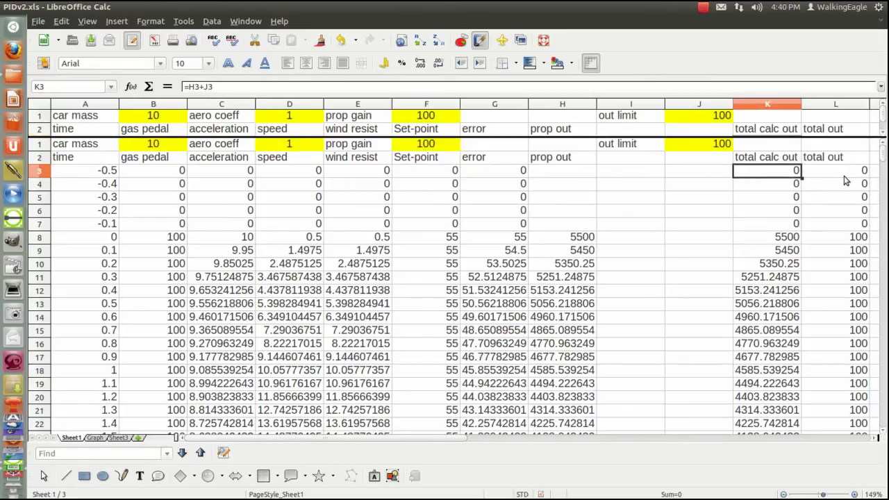
pyautogui.click(845, 177)
pyautogui.click(779, 185)
pyautogui.click(852, 185)
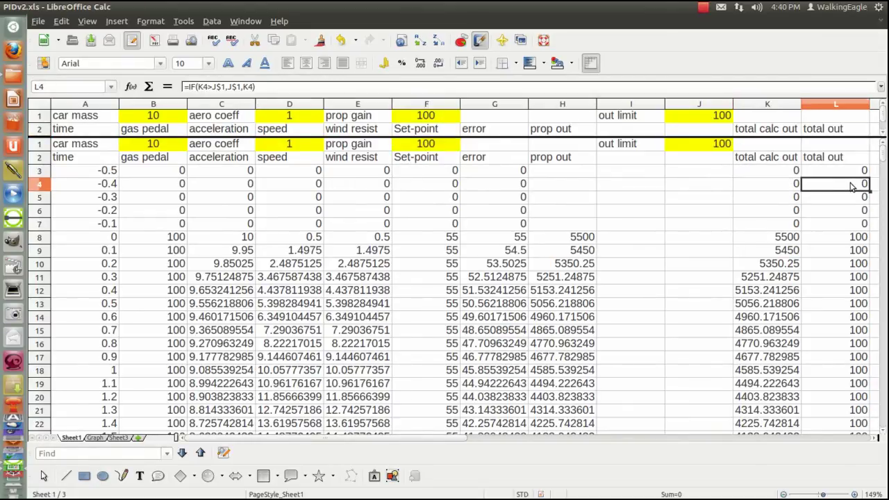
pyautogui.click(786, 186)
pyautogui.click(846, 188)
pyautogui.click(789, 187)
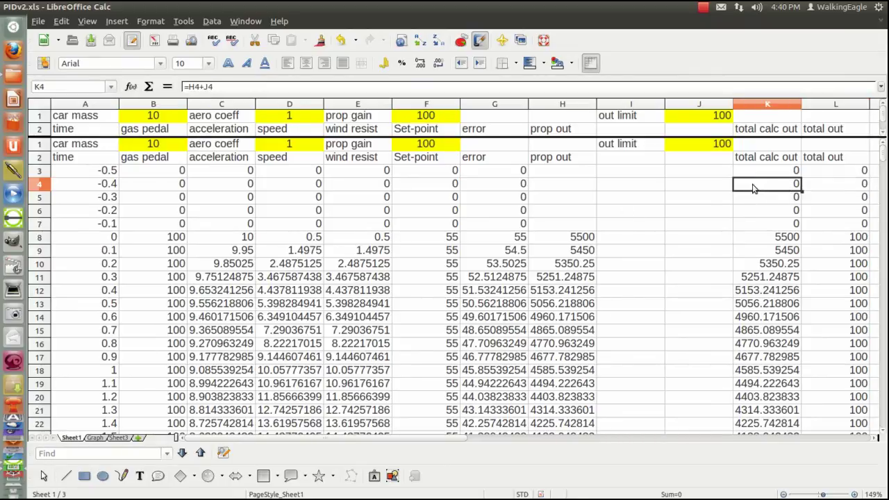
pyautogui.click(705, 185)
pyautogui.click(637, 176)
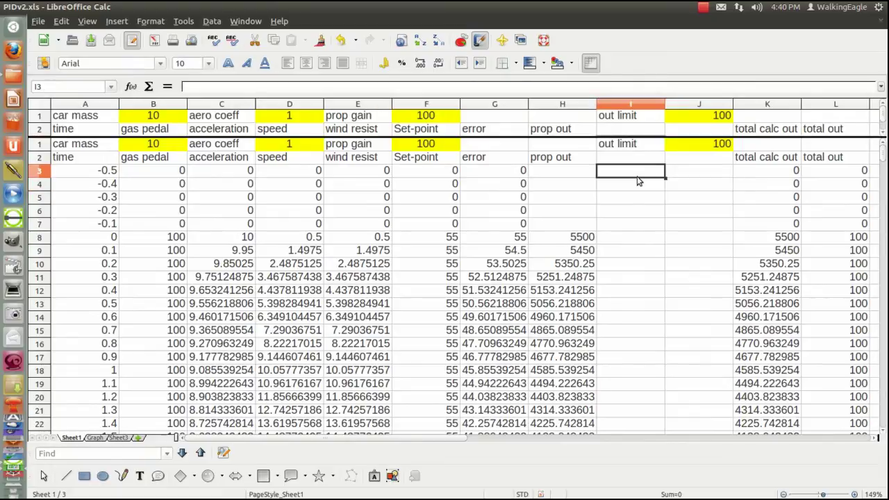
pyautogui.click(648, 186)
pyautogui.click(704, 188)
pyautogui.click(778, 188)
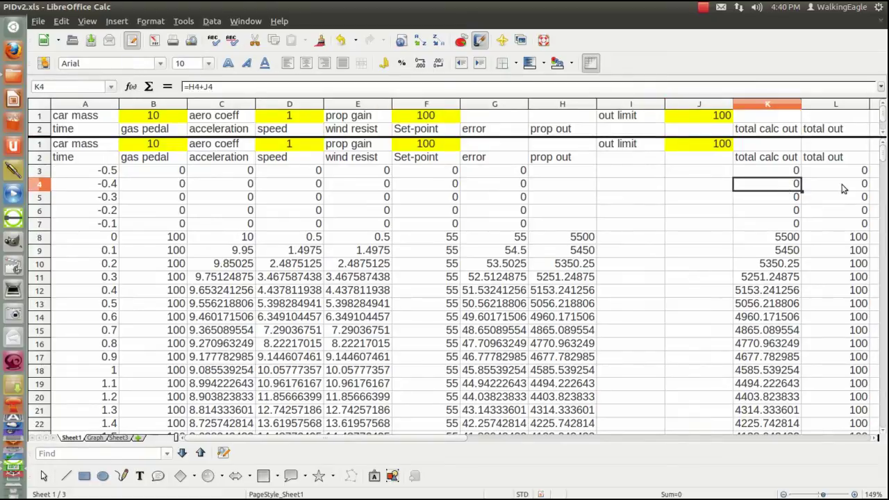
pyautogui.click(846, 188)
pyautogui.click(622, 189)
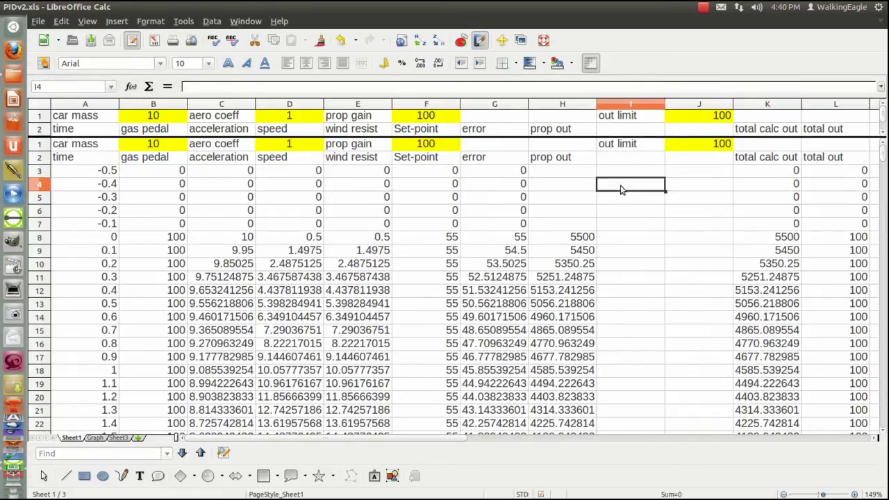